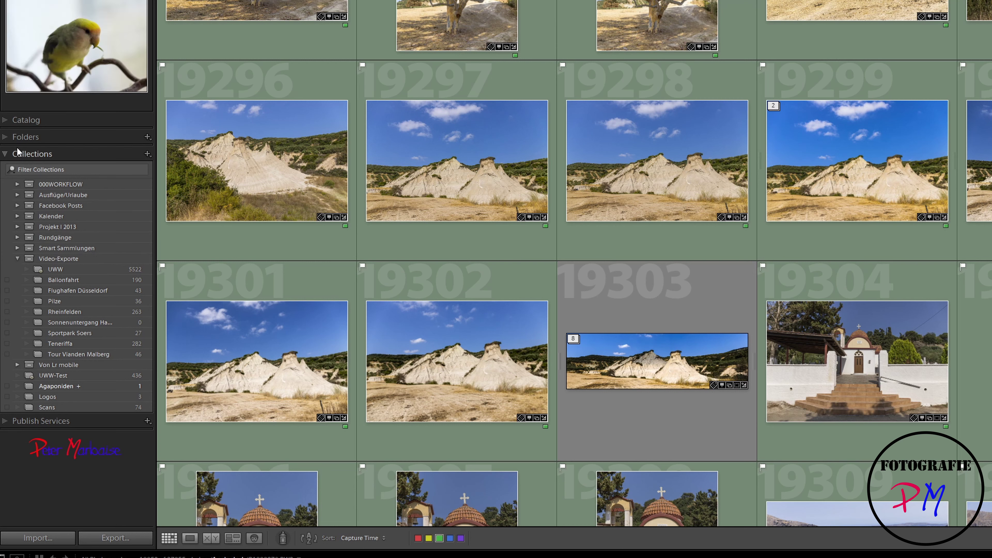
Open the 20200307-PM-Laowa-Park folder and show index numbers and badges on grid cells
{"action": "left_click", "coordinate": [7, 137]}
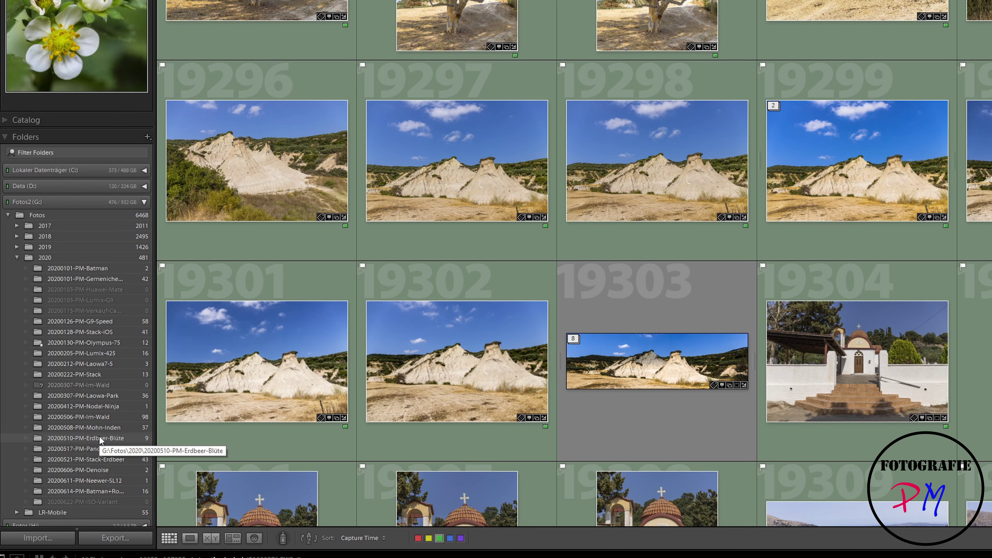
{"action": "left_click", "coordinate": [95, 396]}
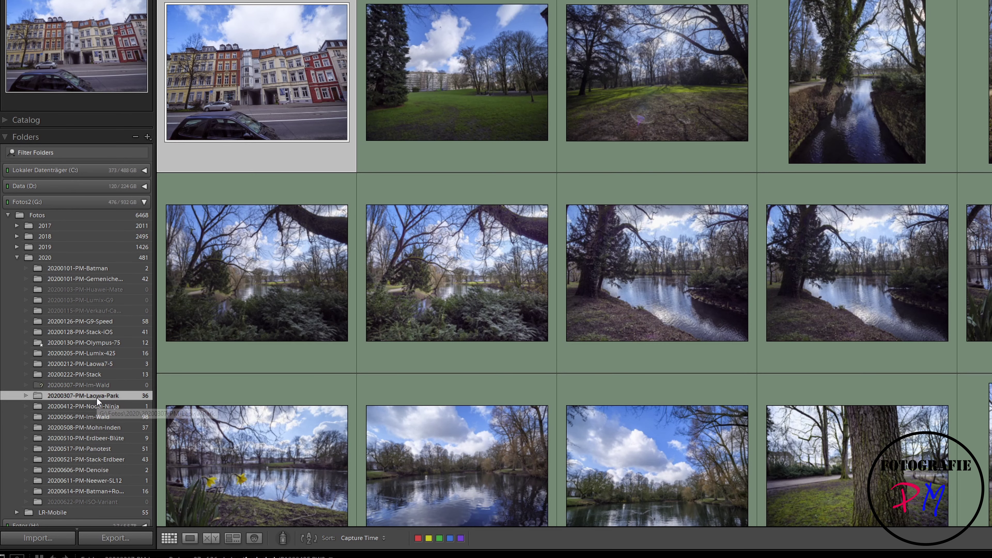
{"action": "key", "text": "j"}
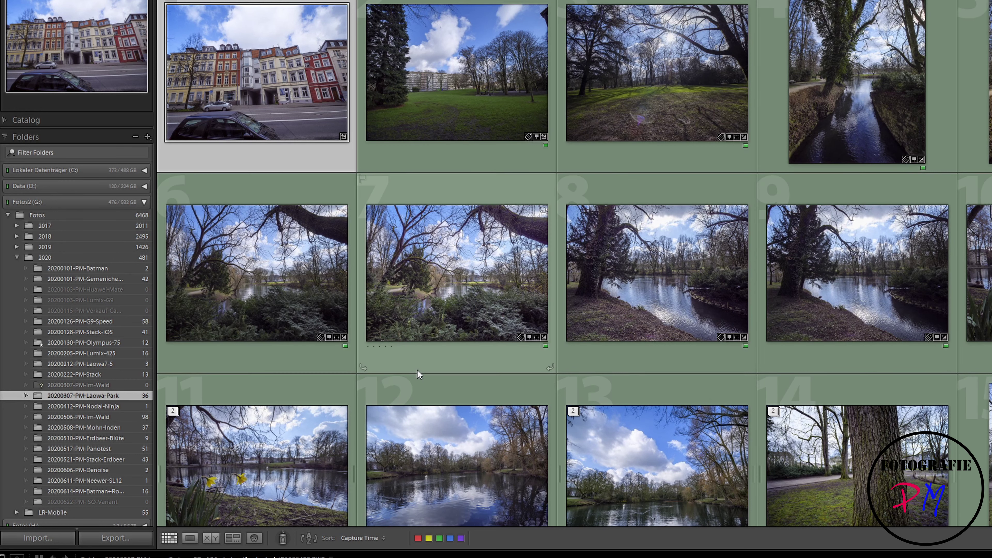
Dismiss the park folder's context menu and collapse the Folders panel
{"action": "right_click", "coordinate": [105, 395]}
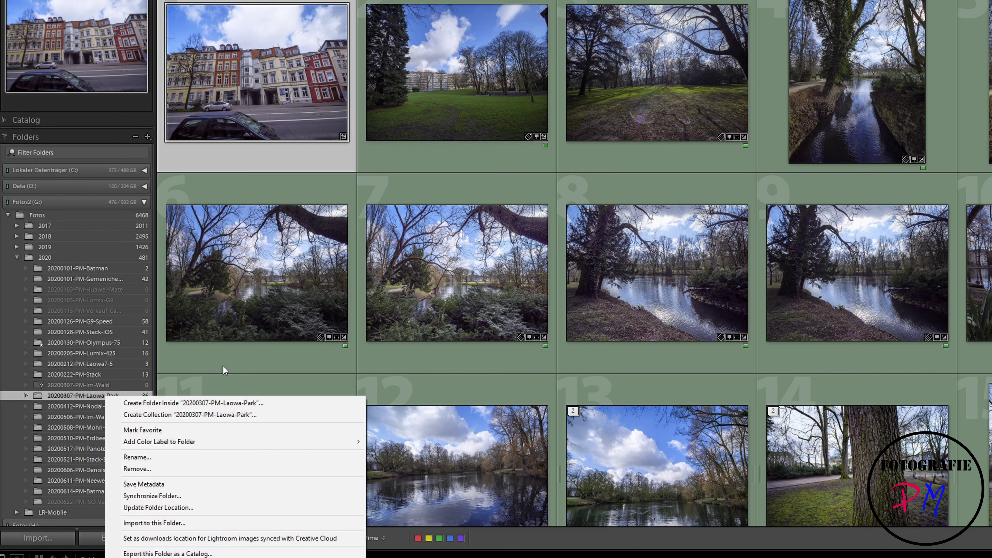
{"action": "left_click", "coordinate": [5, 139]}
{"action": "left_click", "coordinate": [5, 139]}
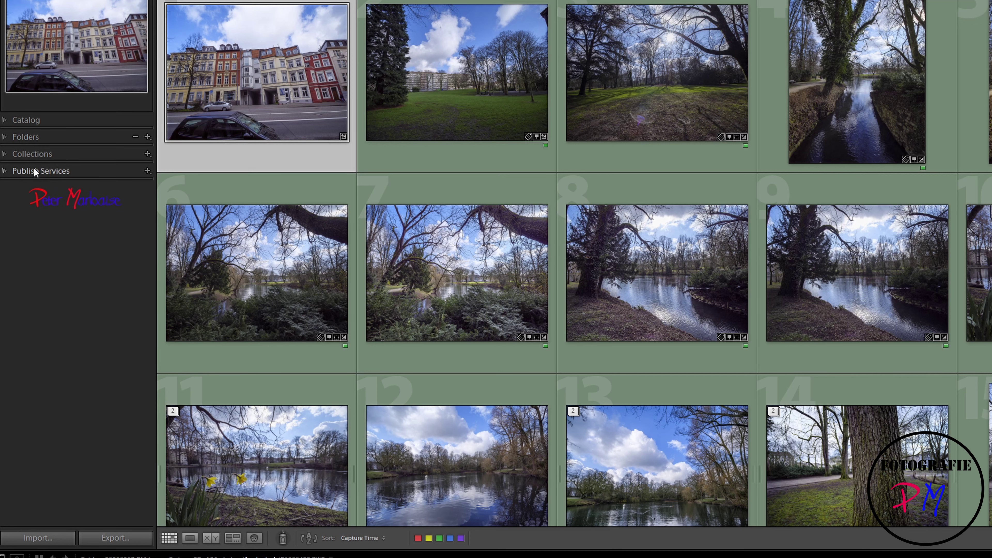
Check the left panel display options, then expand the Collections panel
{"action": "right_click", "coordinate": [20, 138]}
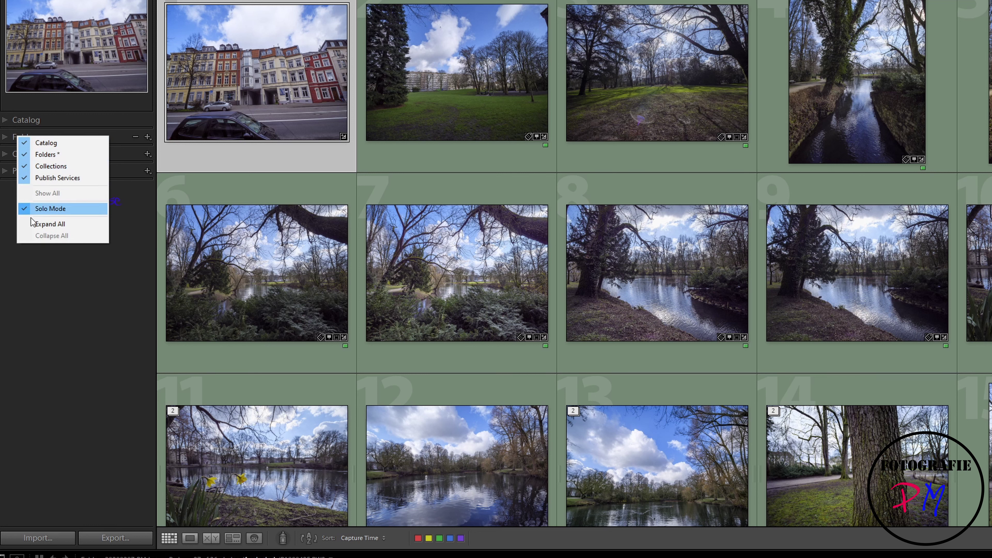
{"action": "left_click", "coordinate": [33, 264]}
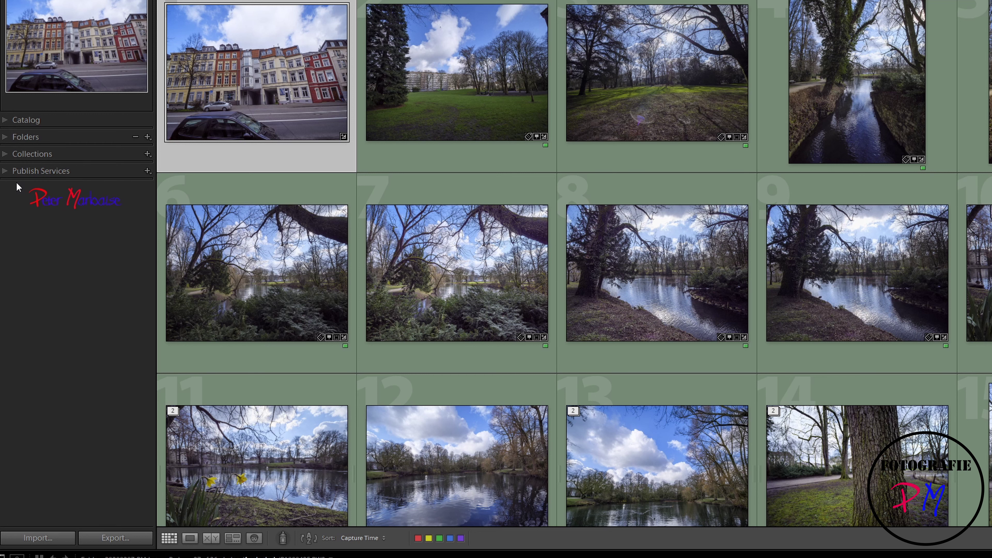
{"action": "left_click", "coordinate": [7, 159]}
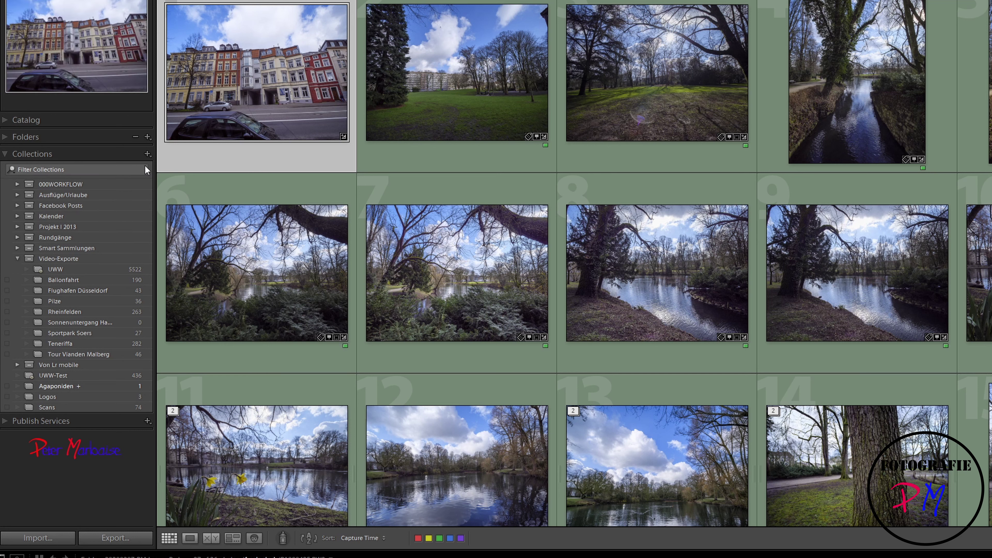
Toggle Show Collection Filter off and back on so the Filter Collections field shows
{"action": "left_click", "coordinate": [147, 154]}
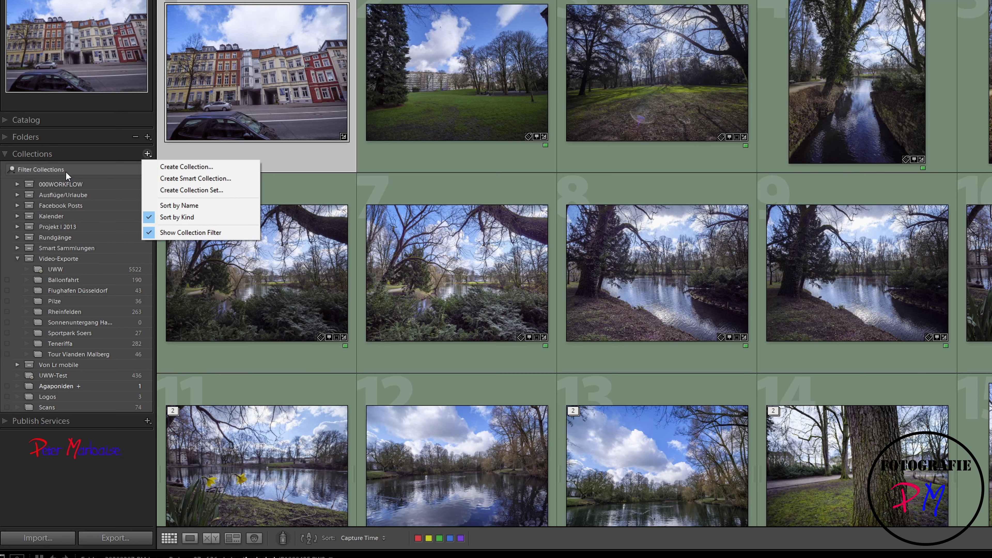
{"action": "left_click", "coordinate": [150, 234]}
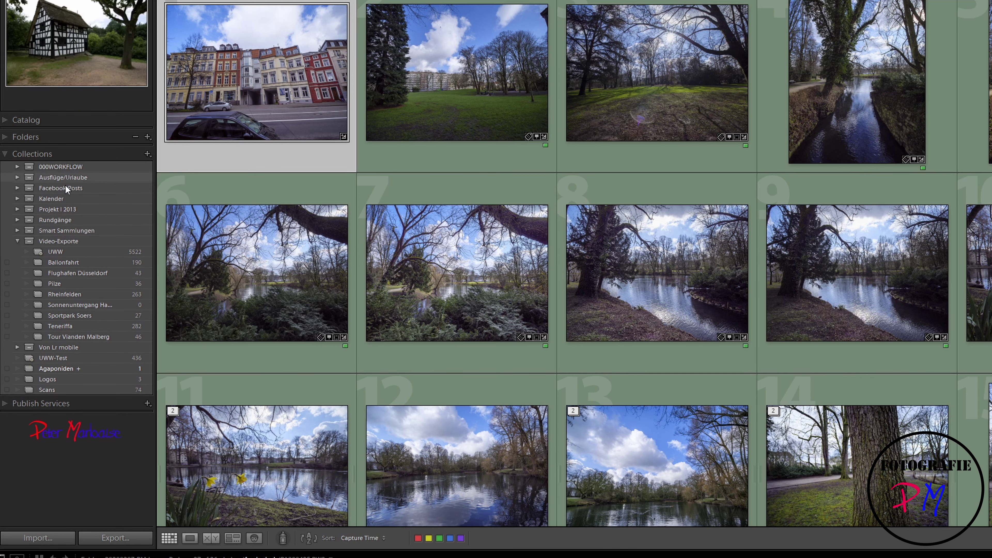
{"action": "left_click", "coordinate": [148, 155]}
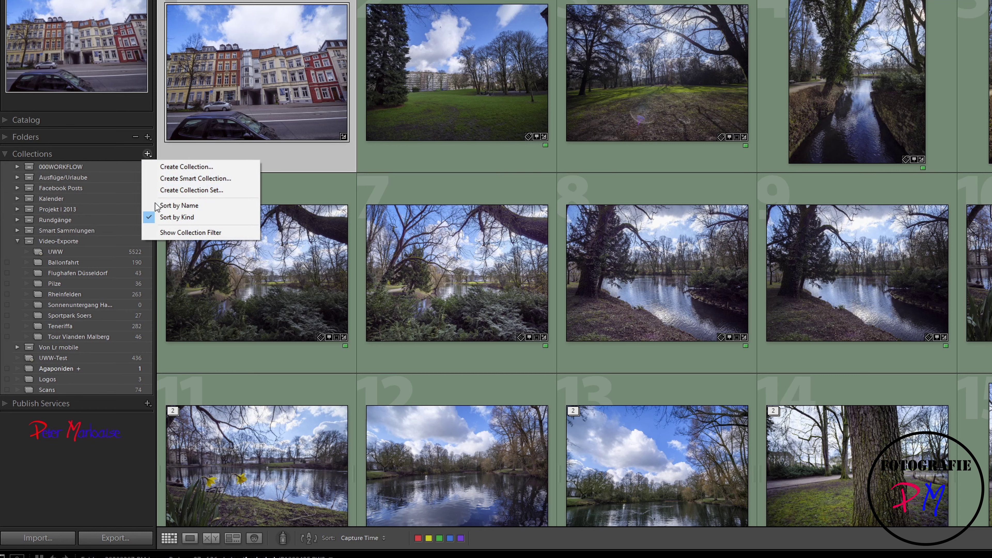
{"action": "left_click", "coordinate": [156, 231]}
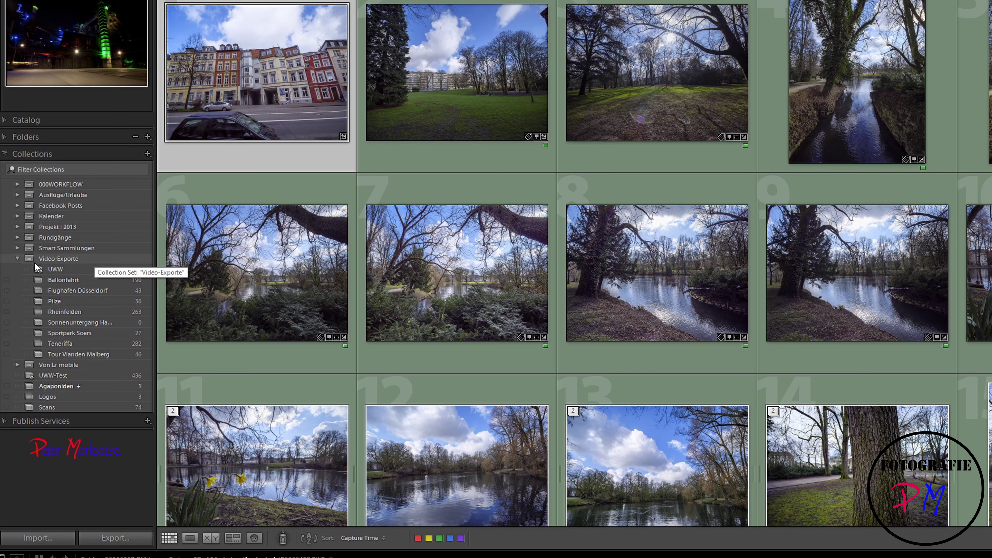
{"action": "left_click", "coordinate": [18, 195]}
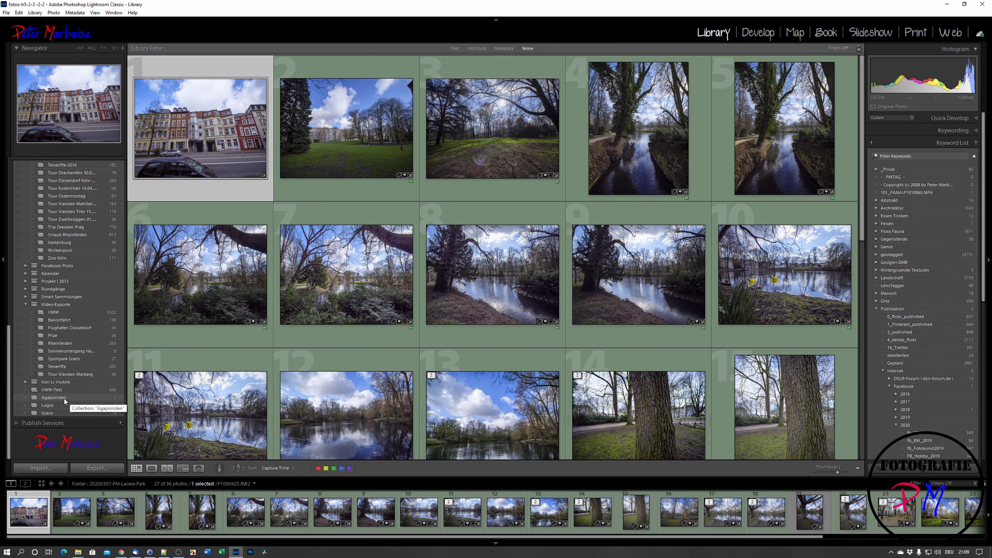
Switch to All Photographs and select parrot photos 19947 and 19948
{"action": "left_click", "coordinate": [61, 399]}
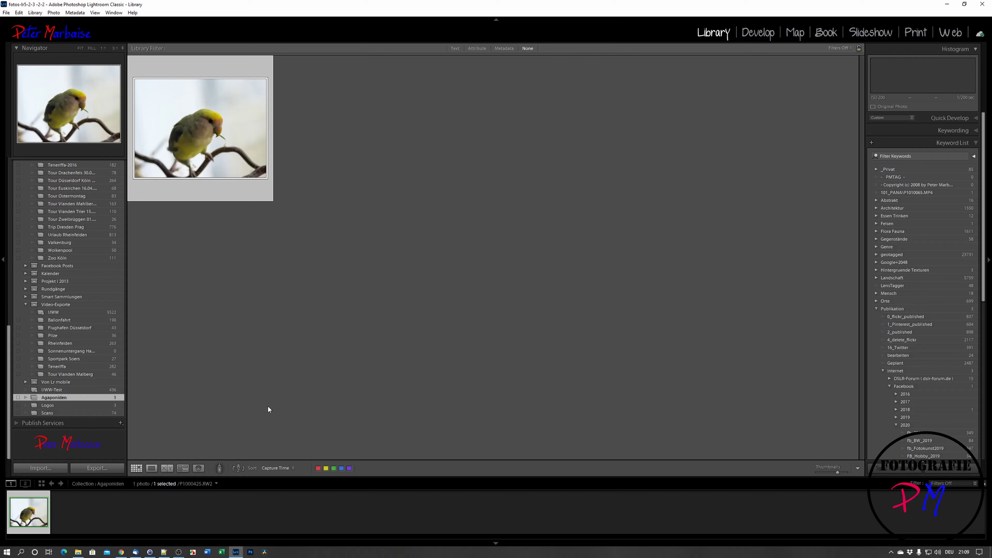
{"action": "left_click", "coordinate": [177, 484]}
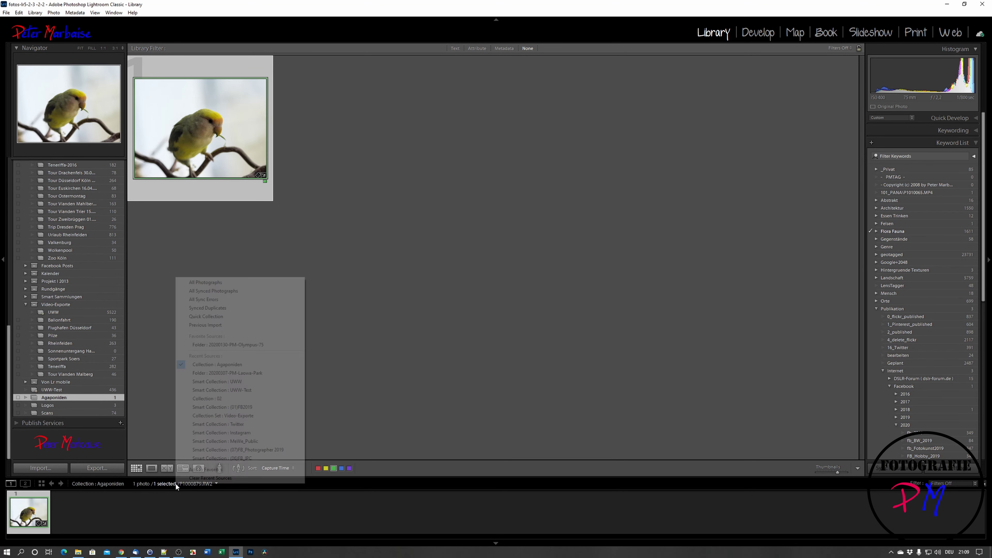
{"action": "left_click", "coordinate": [230, 282]}
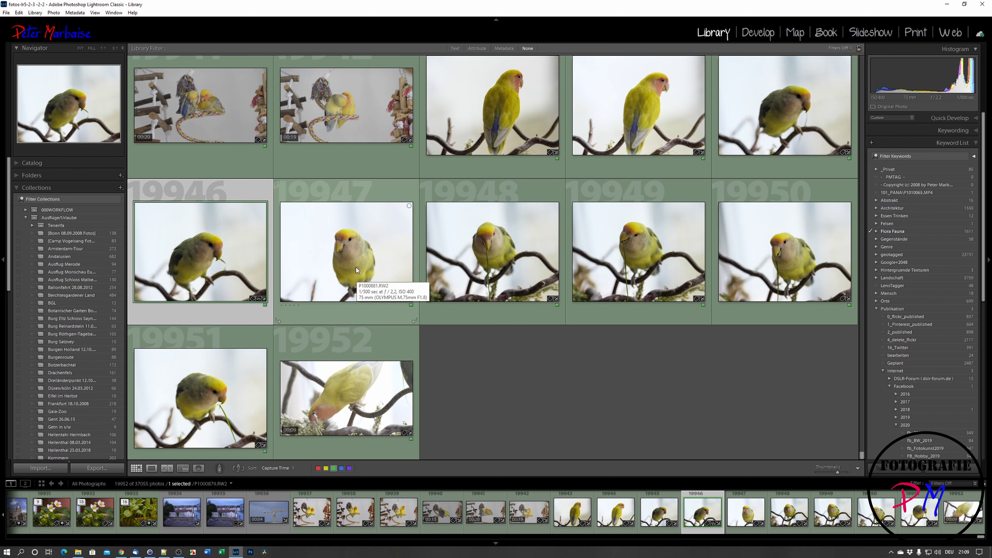
{"action": "left_click", "coordinate": [356, 277]}
{"action": "left_click", "coordinate": [494, 284], "text": "ctrl"}
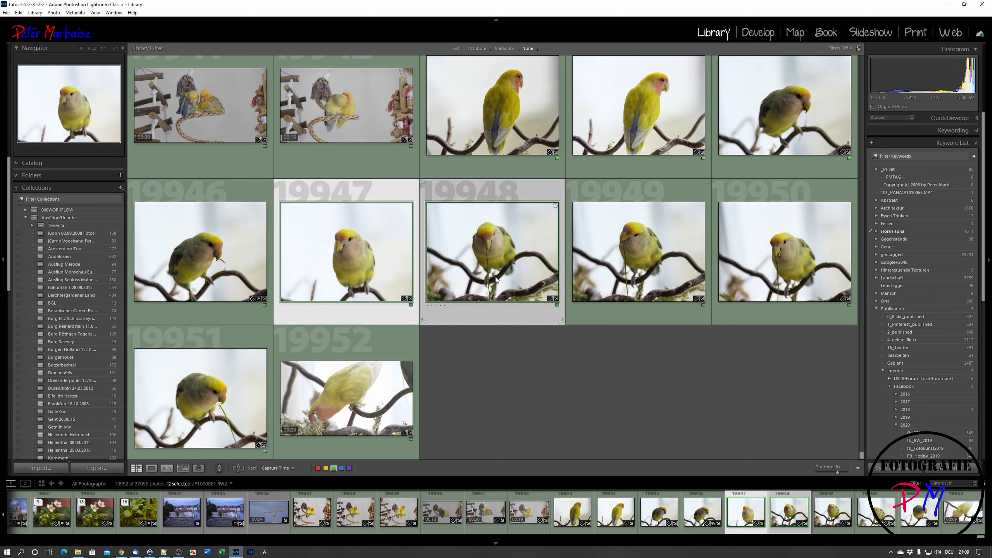
{"action": "scroll", "coordinate": [70, 311], "scroll_direction": "down", "scroll_amount": 5}
{"action": "scroll", "coordinate": [70, 311], "scroll_direction": "down", "scroll_amount": 5}
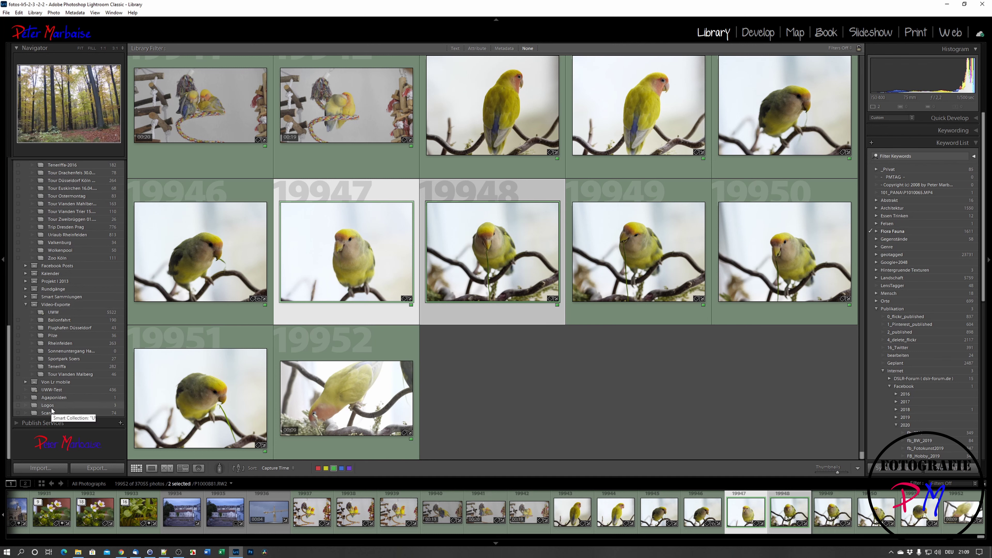
Add the two selected photos to Agaponiden and display that collection
{"action": "right_click", "coordinate": [52, 399]}
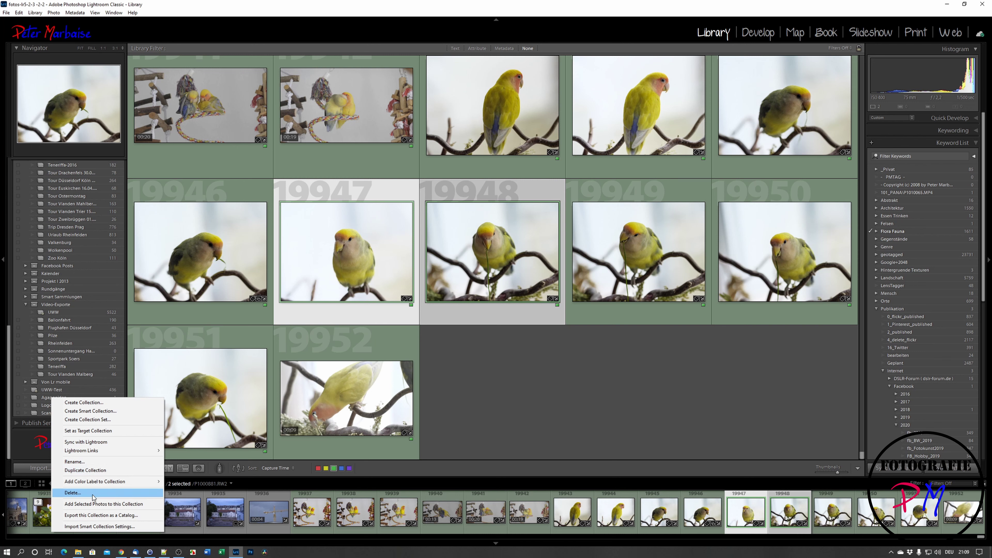
{"action": "left_click", "coordinate": [94, 505]}
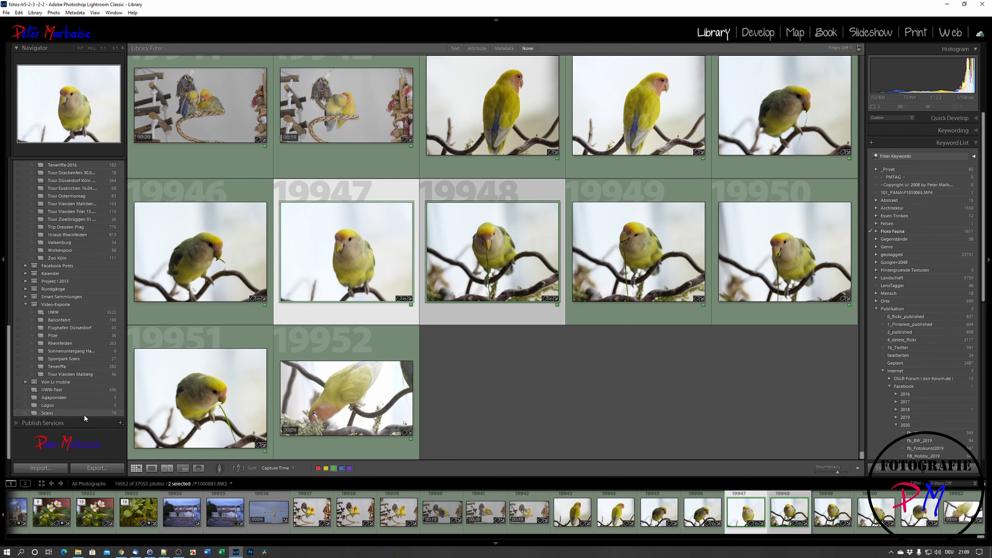
{"action": "left_click", "coordinate": [78, 399]}
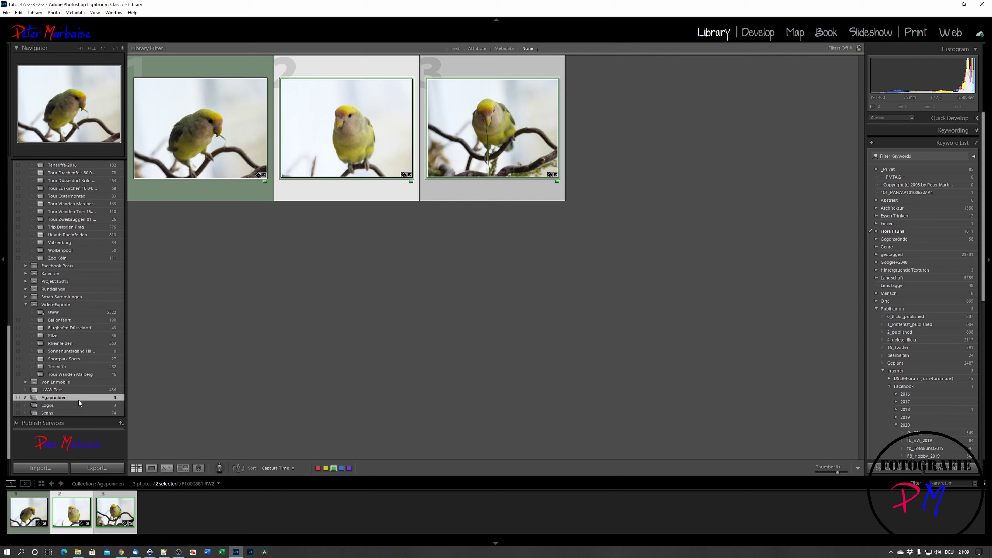
Make Agaponiden the target collection and return to All Photographs
{"action": "right_click", "coordinate": [62, 397]}
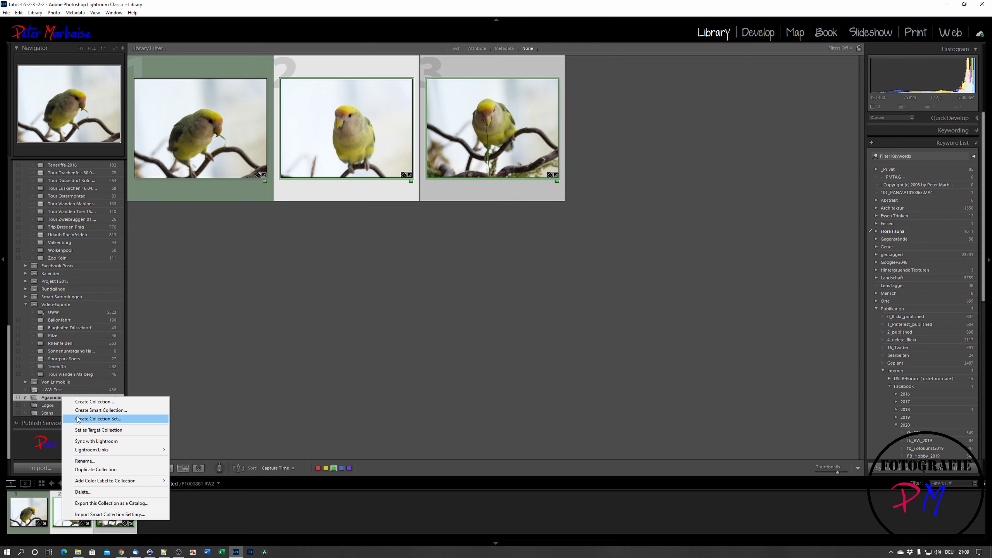
{"action": "left_click", "coordinate": [81, 430]}
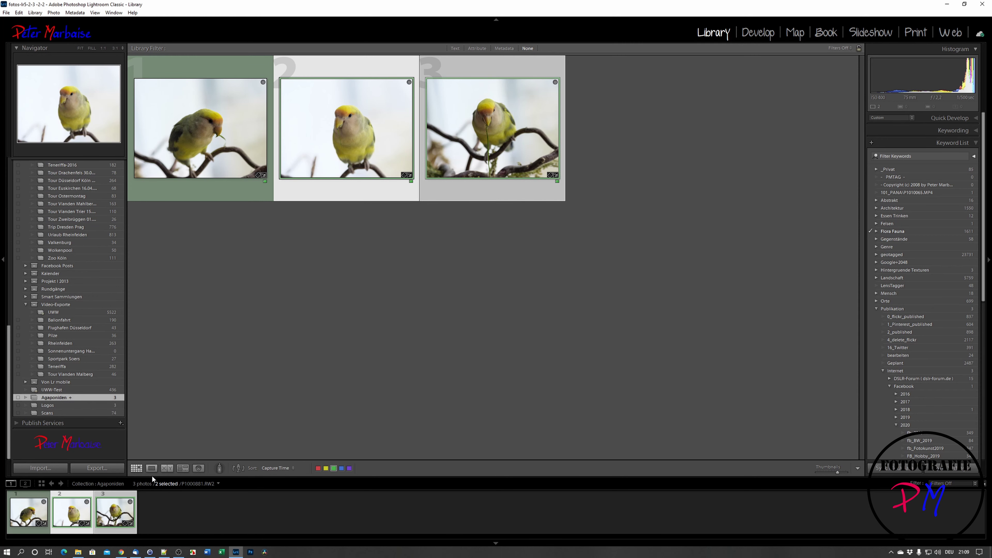
{"action": "right_click", "coordinate": [186, 285]}
{"action": "left_click", "coordinate": [186, 281]}
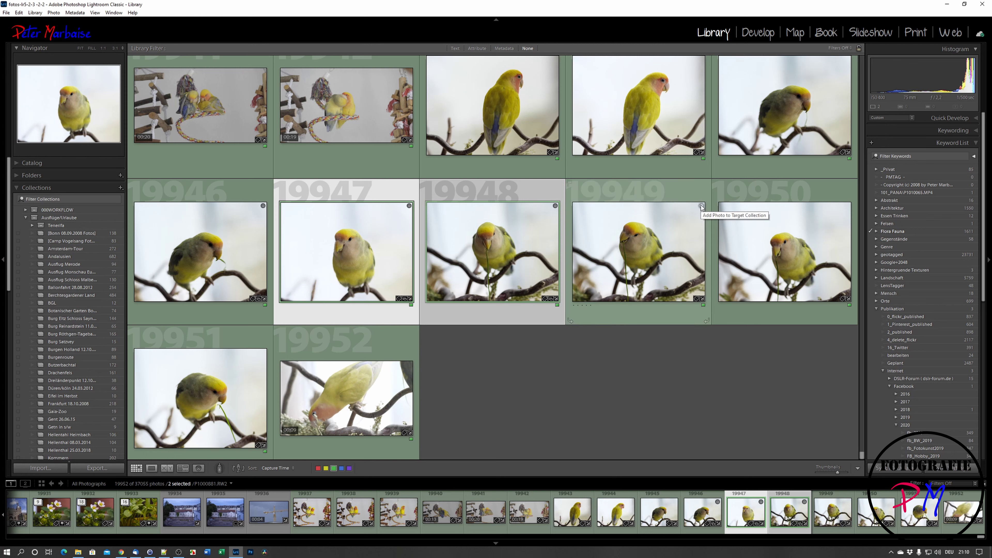
Add photos 19949, 19950 and 19951 to the Agaponiden target collection
{"action": "left_click", "coordinate": [702, 206]}
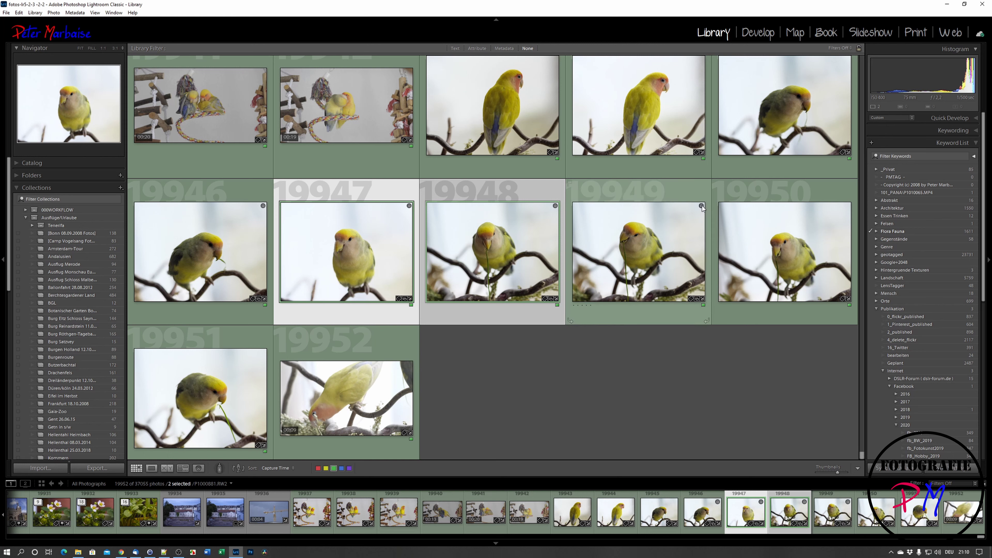
{"action": "left_click", "coordinate": [749, 225]}
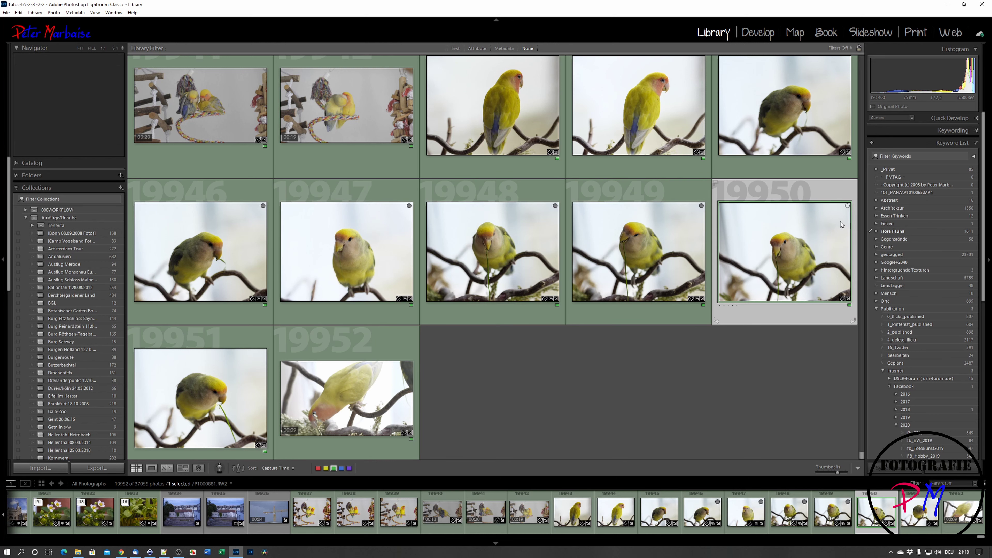
{"action": "left_click", "coordinate": [847, 206]}
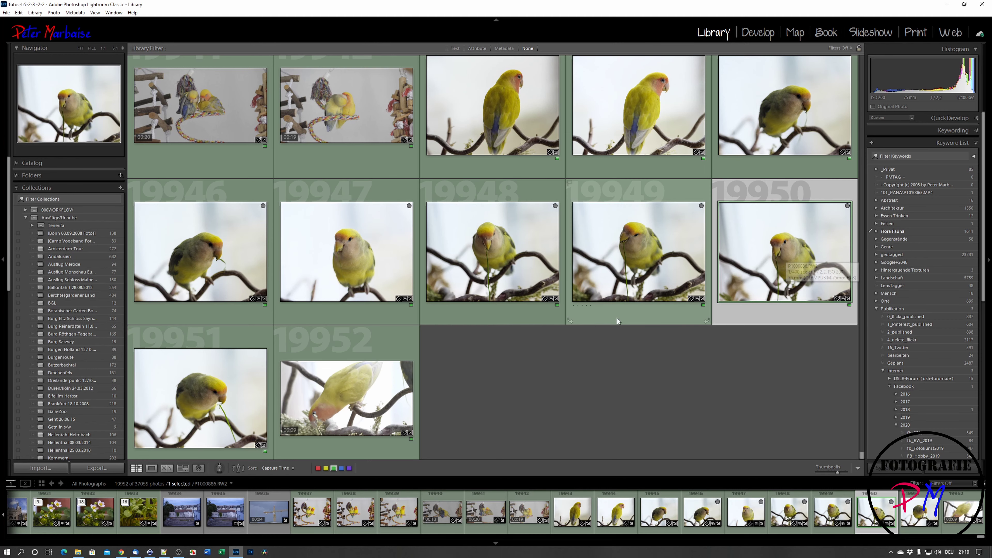
{"action": "left_click", "coordinate": [230, 388]}
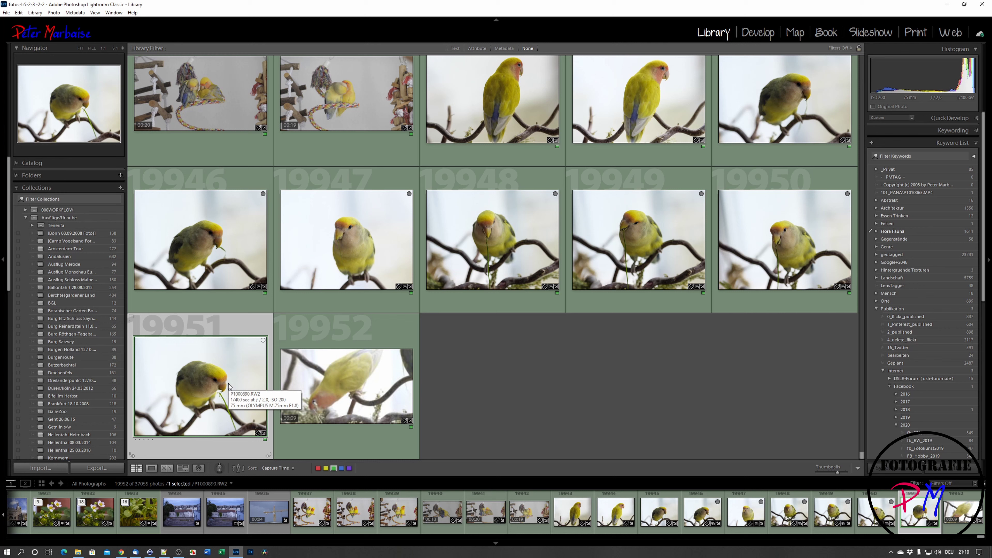
{"action": "key", "text": "b"}
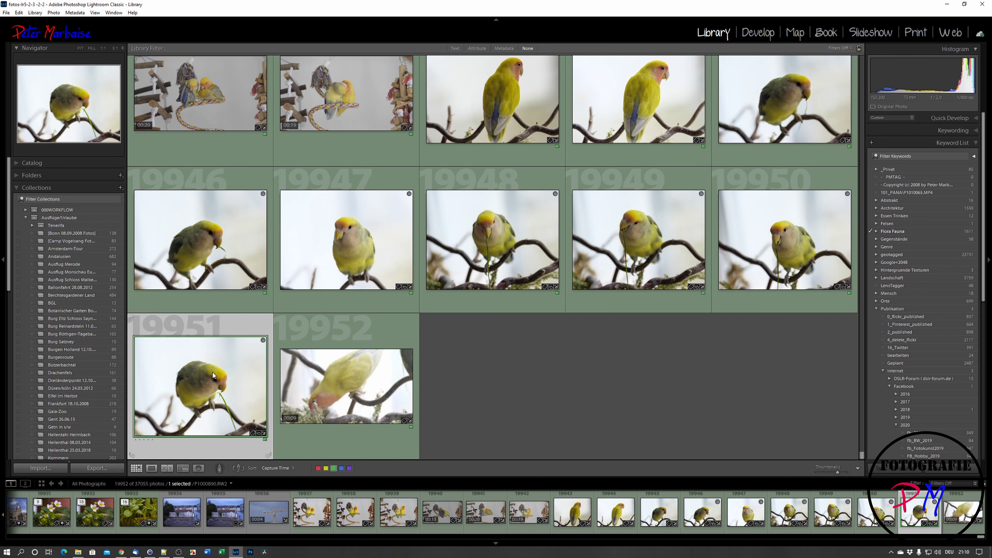
Select the UWW-Test smart collection and open its Edit Smart Collection rules
{"action": "scroll", "coordinate": [85, 356], "scroll_direction": "down", "scroll_amount": 10}
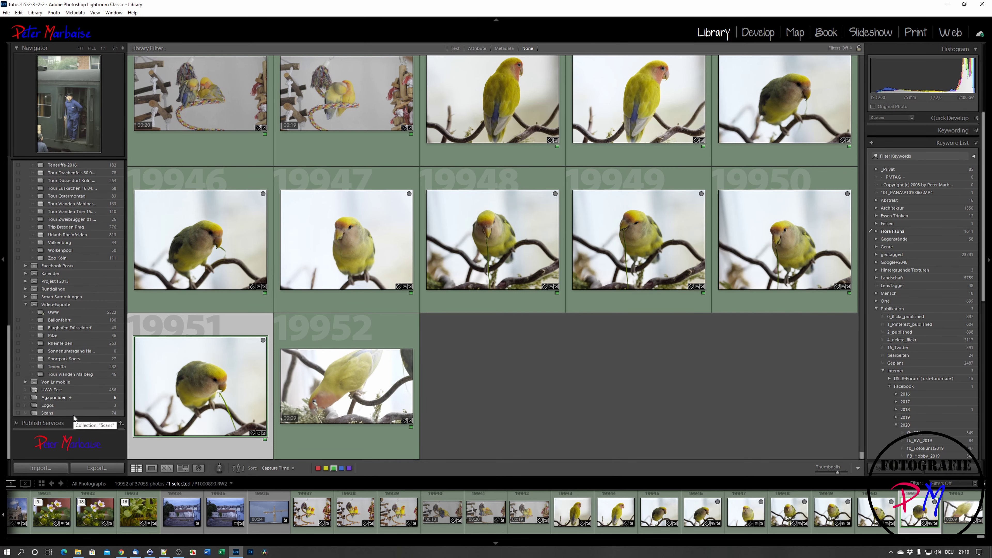
{"action": "left_click", "coordinate": [68, 390]}
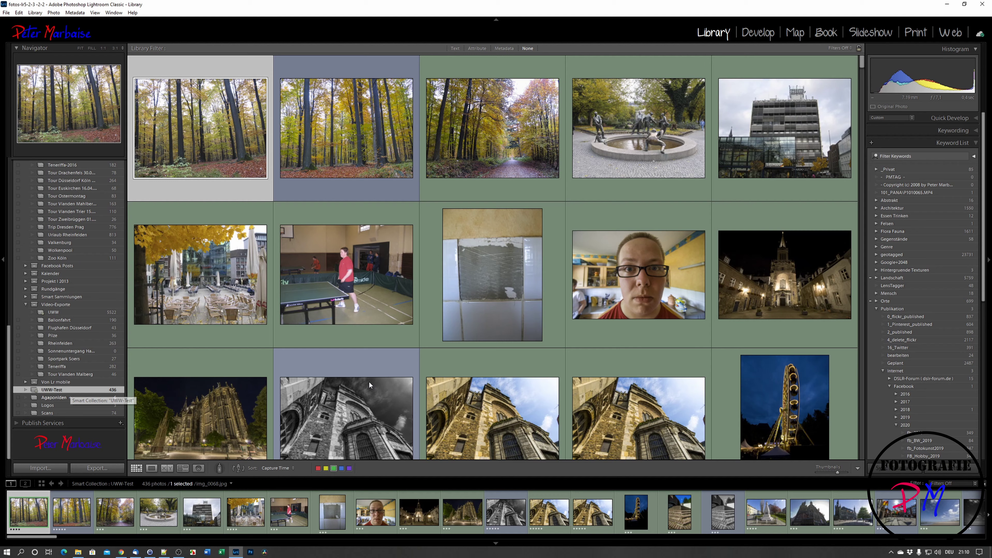
{"action": "scroll", "coordinate": [369, 385], "scroll_direction": "down", "scroll_amount": 3}
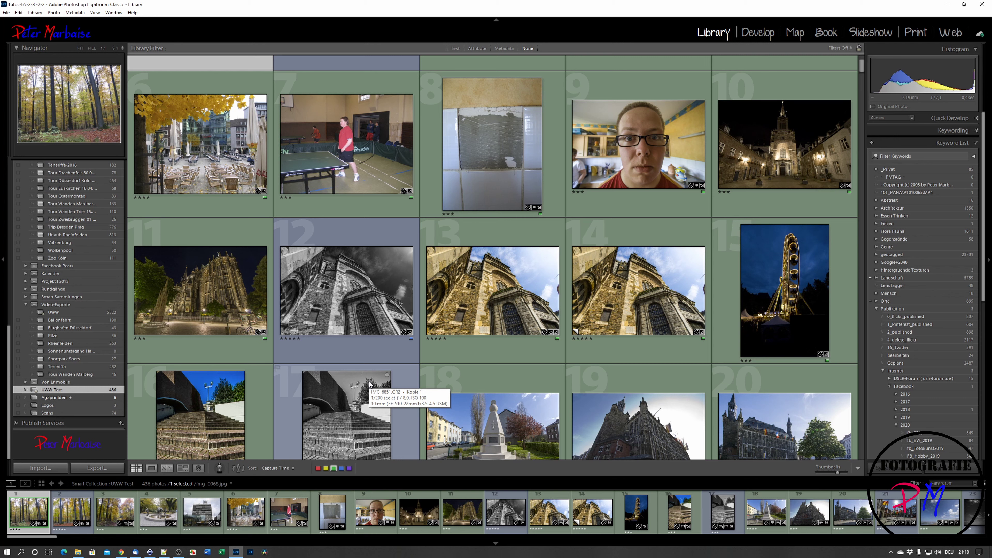
{"action": "right_click", "coordinate": [56, 390]}
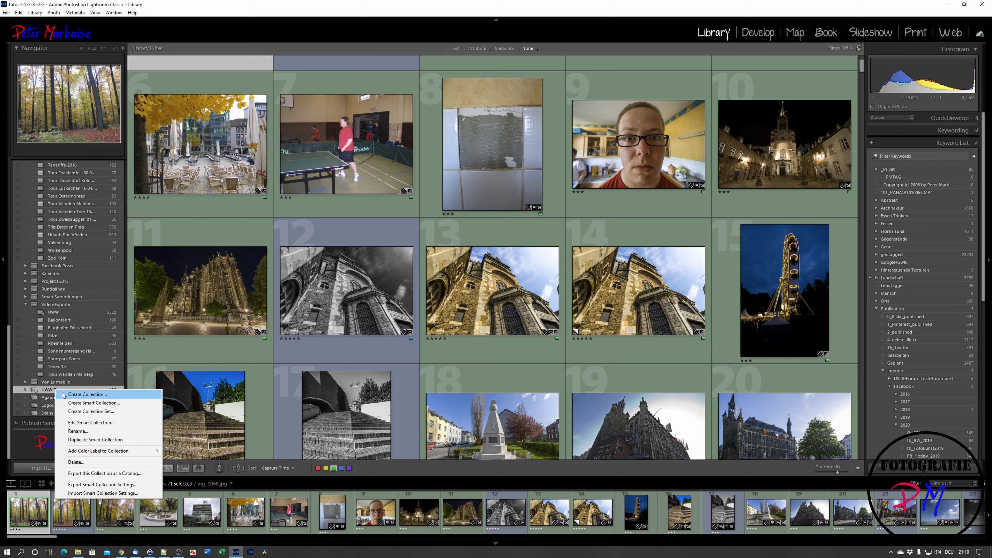
{"action": "left_click", "coordinate": [87, 423]}
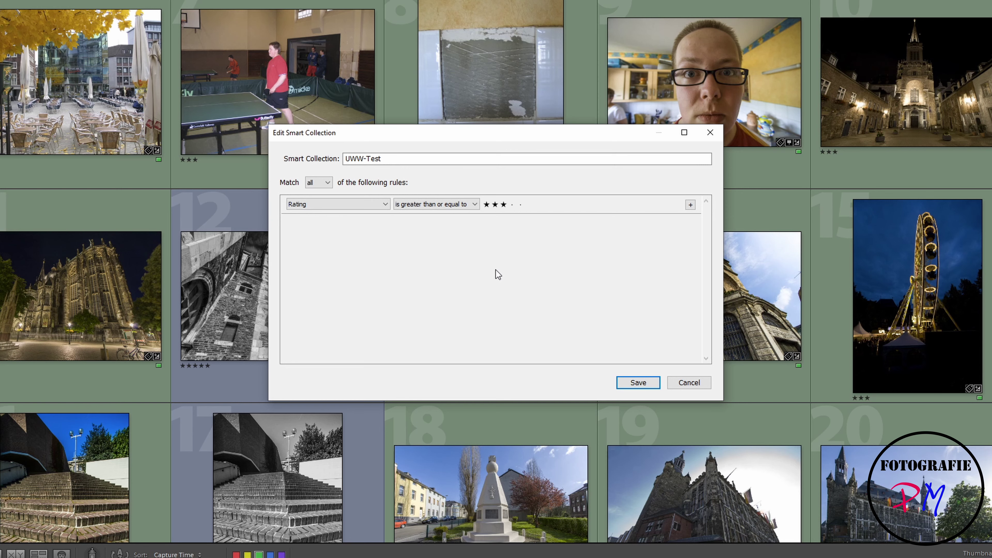
Cancel the smart collection rules and switch the source to All Photographs
{"action": "left_click", "coordinate": [680, 384]}
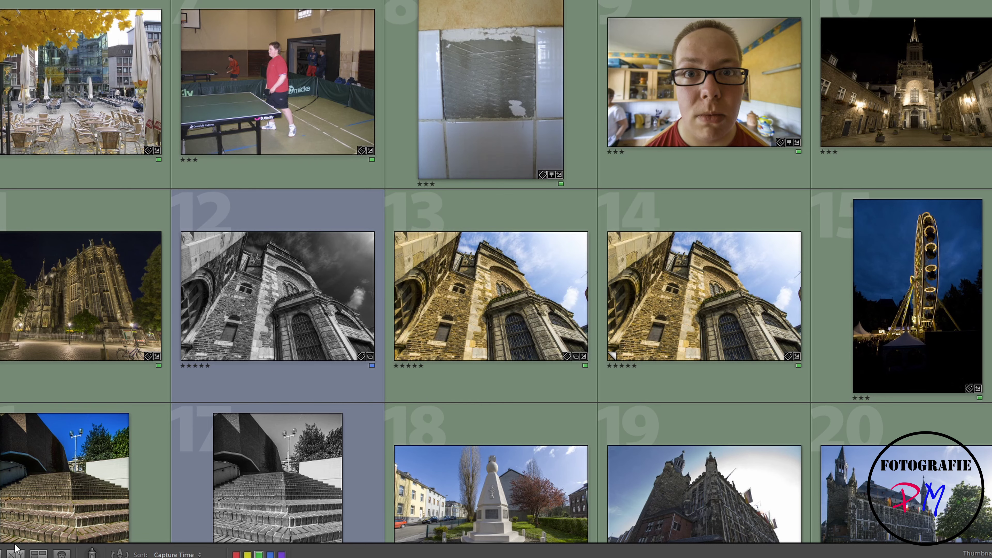
{"action": "left_click", "coordinate": [16, 555]}
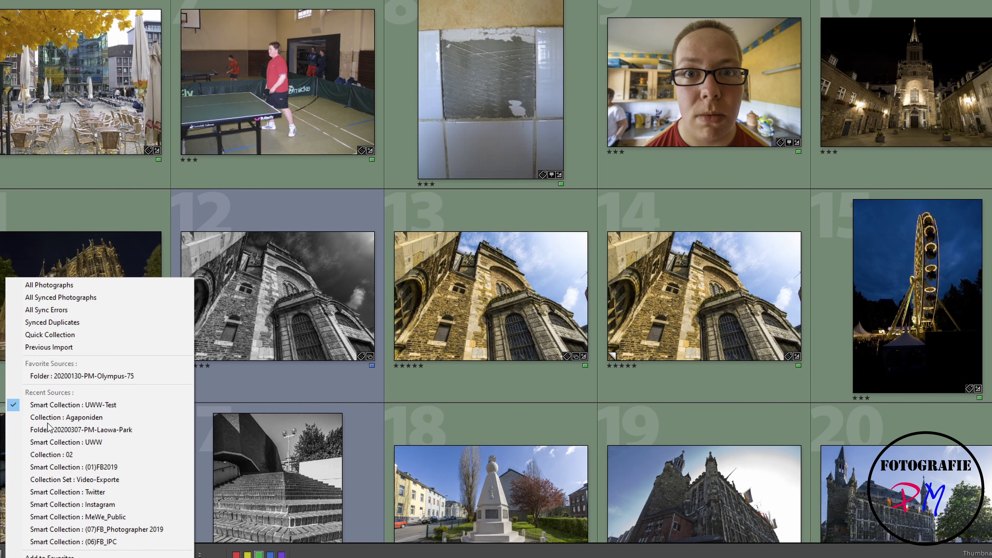
{"action": "left_click", "coordinate": [62, 288]}
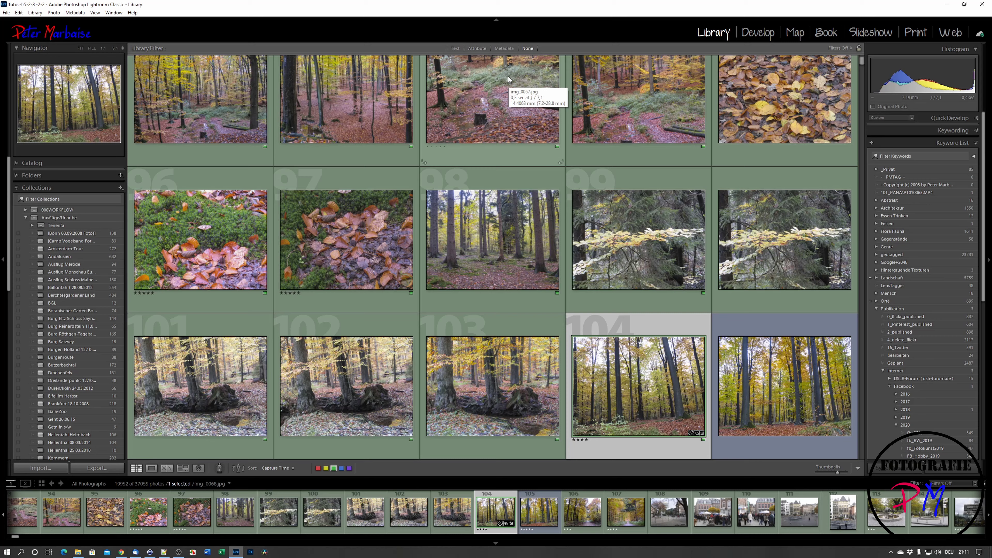
Filter the library by metadata to the Canon EOS 6D Mark II camera
{"action": "left_click", "coordinate": [504, 48]}
{"action": "left_click", "coordinate": [233, 83]}
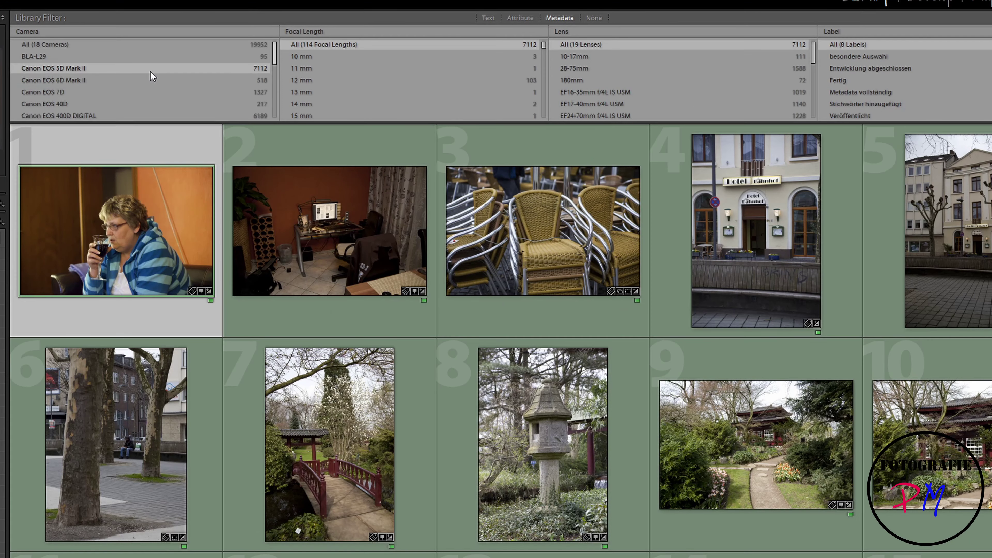
{"action": "scroll", "coordinate": [152, 76], "scroll_direction": "down", "scroll_amount": 3}
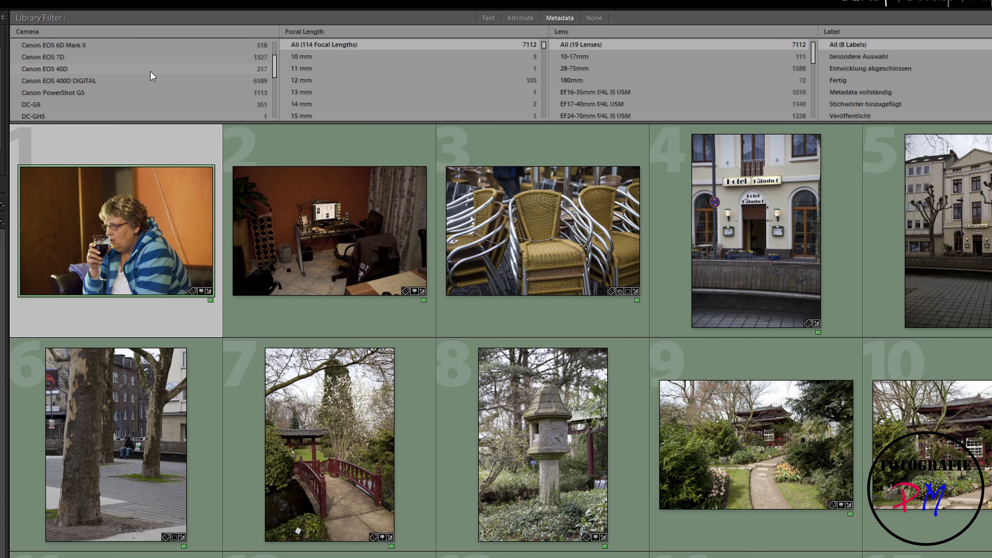
{"action": "scroll", "coordinate": [152, 76], "scroll_direction": "up", "scroll_amount": 1}
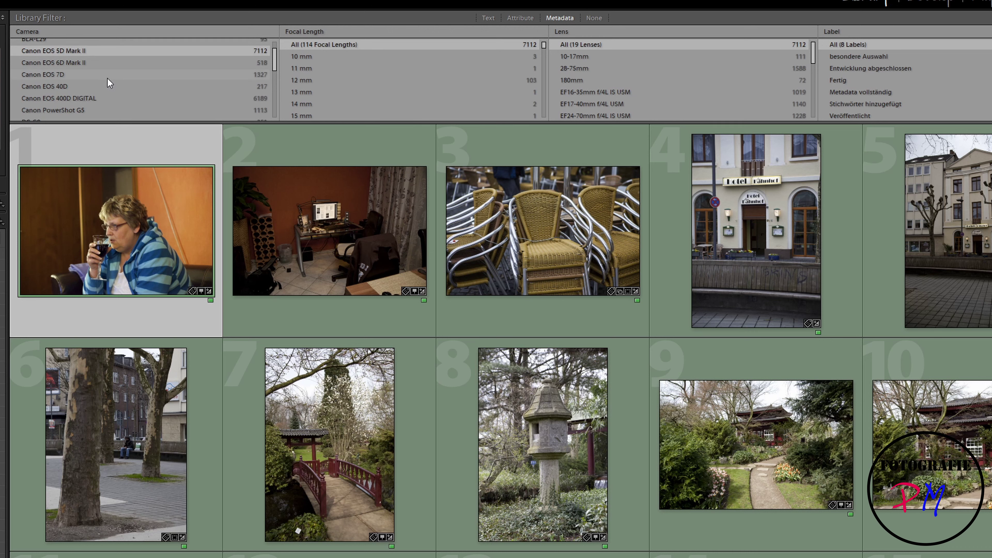
{"action": "scroll", "coordinate": [109, 82], "scroll_direction": "down", "scroll_amount": 3}
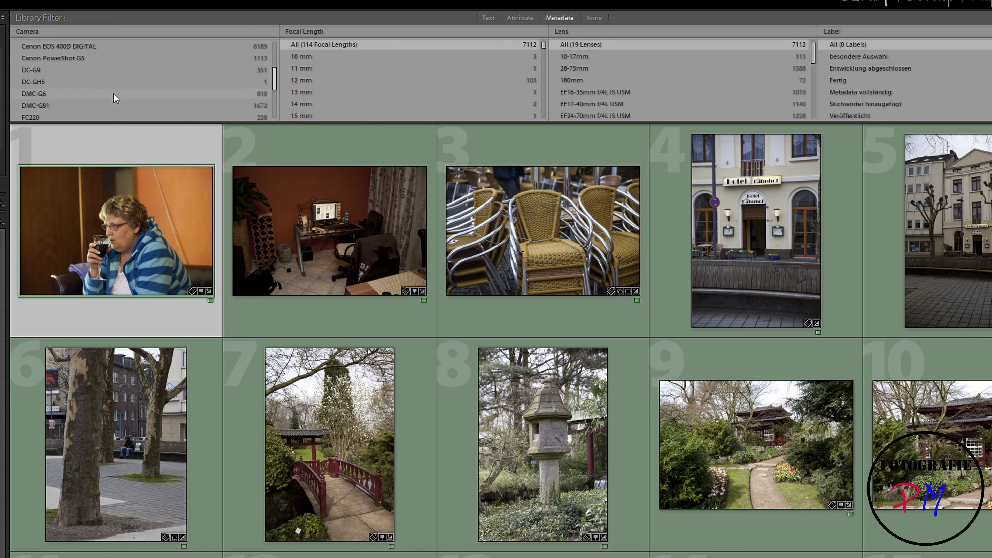
{"action": "scroll", "coordinate": [113, 93], "scroll_direction": "up", "scroll_amount": 3}
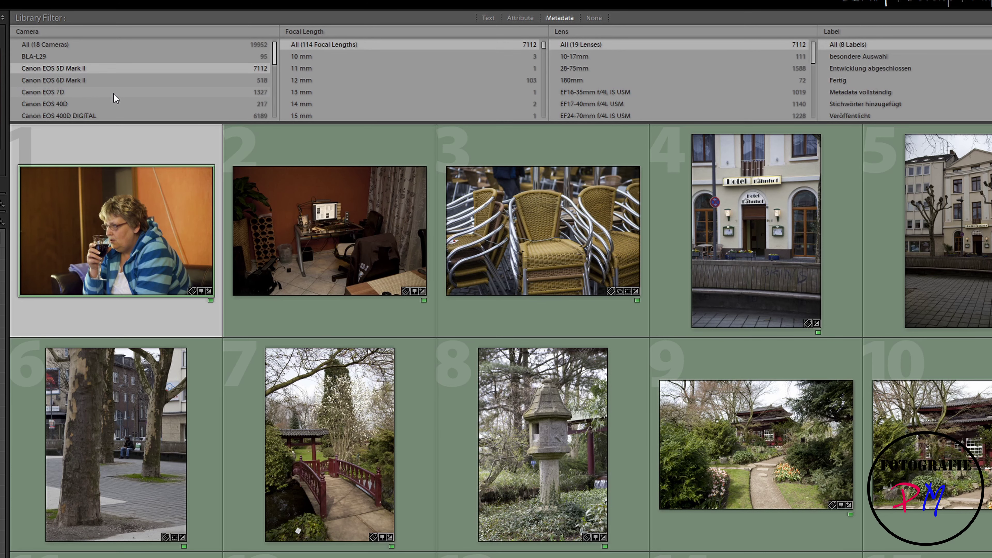
{"action": "left_click", "coordinate": [77, 82]}
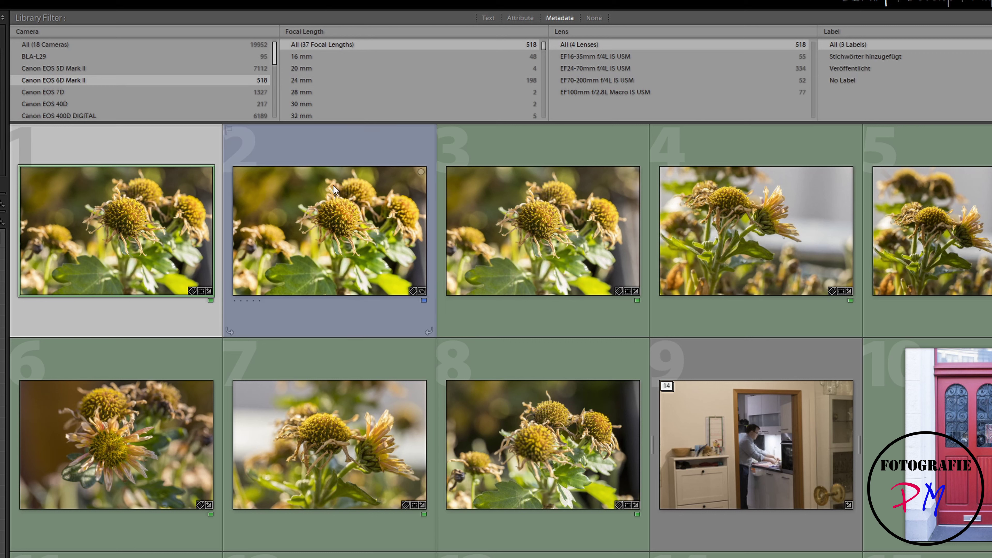
Select the second flower photo in the filtered grid
{"action": "left_click", "coordinate": [336, 239]}
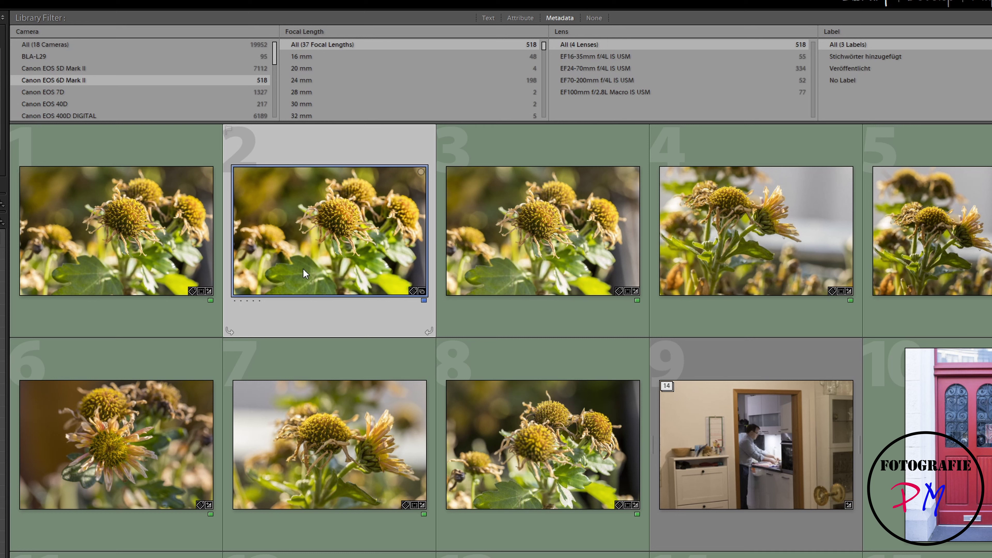
{"action": "mouse_move", "coordinate": [319, 272]}
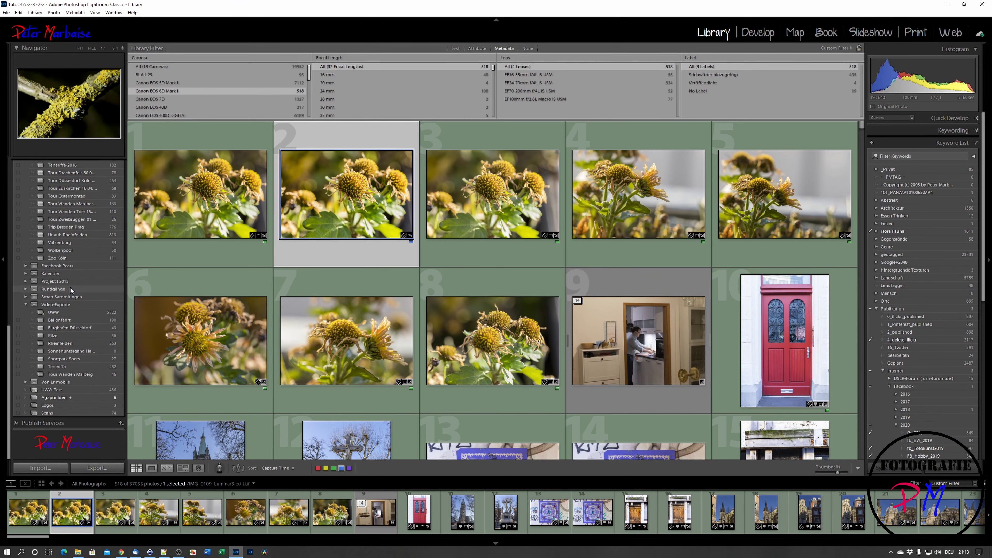
Select UWW-Test and open its Edit Smart Collection rules
{"action": "left_click", "coordinate": [58, 391]}
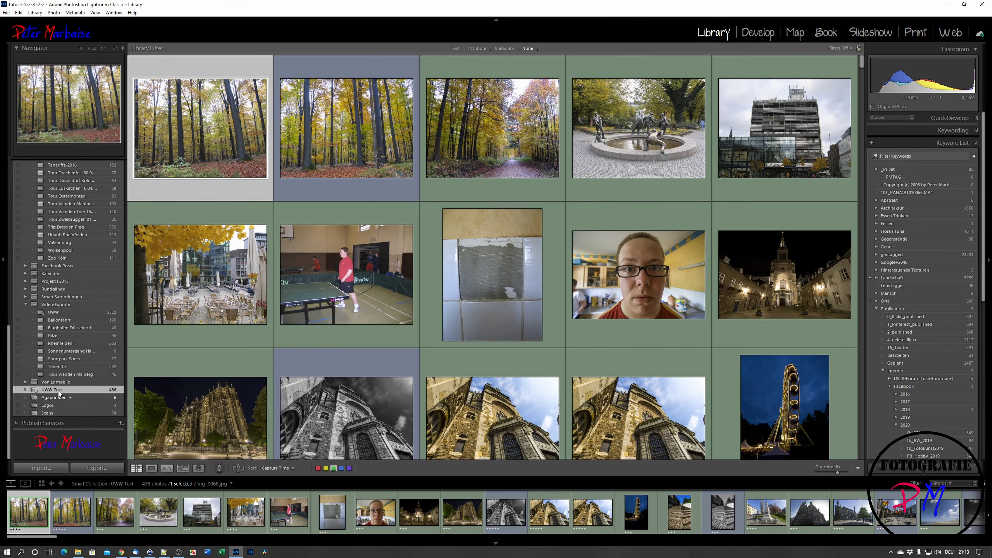
{"action": "right_click", "coordinate": [59, 391]}
{"action": "left_click", "coordinate": [98, 423]}
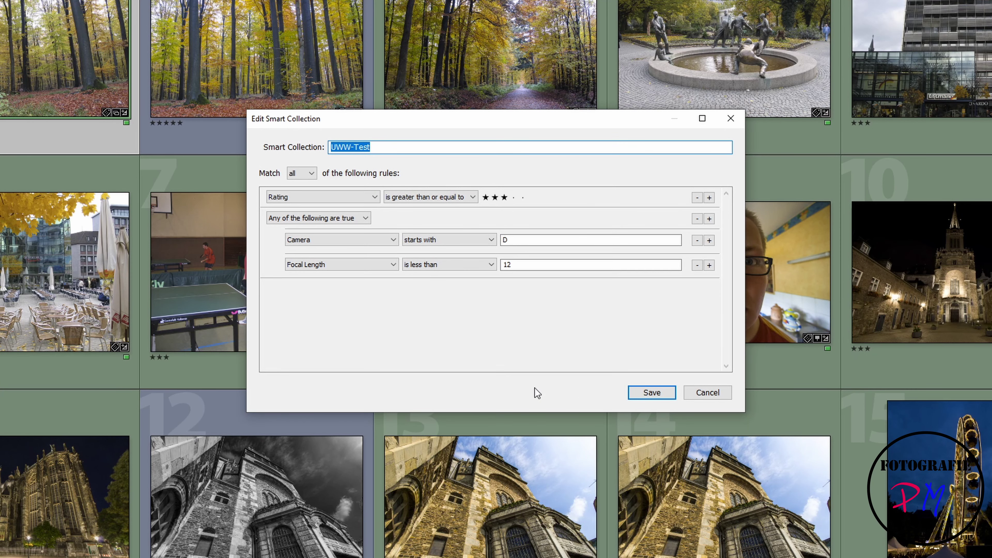
Remove the camera and focal-length rule group, then add and remove a test rule
{"action": "left_click", "coordinate": [697, 219]}
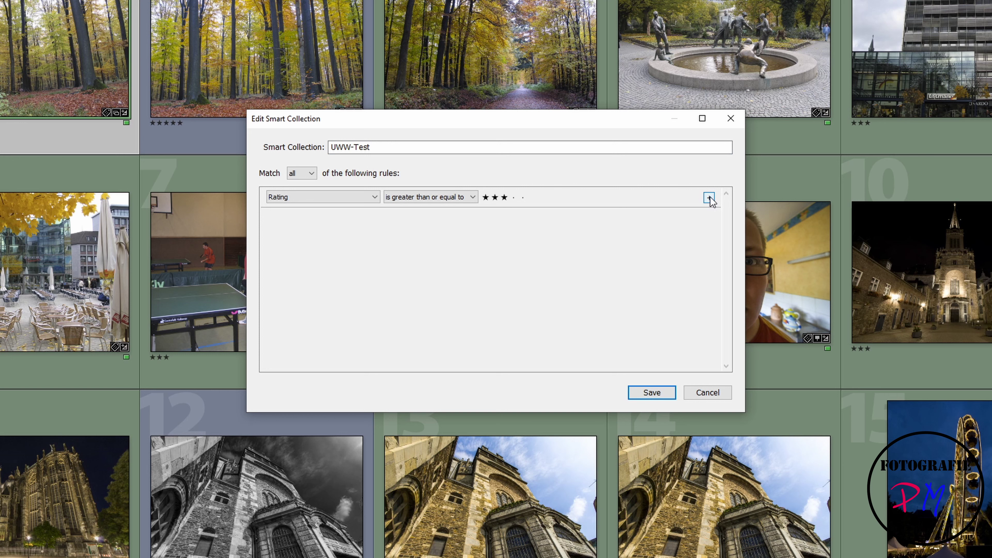
{"action": "left_click", "coordinate": [709, 198]}
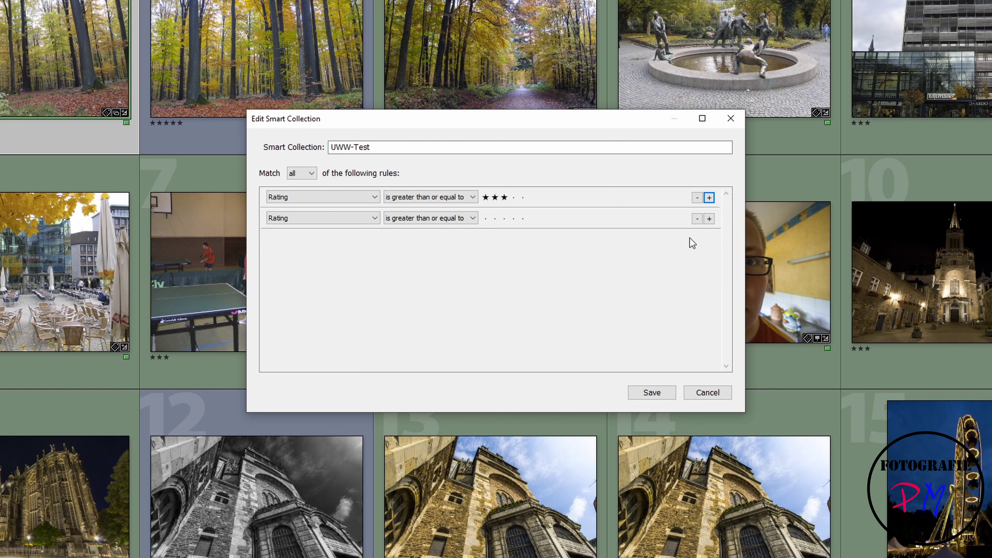
{"action": "left_click", "coordinate": [698, 218]}
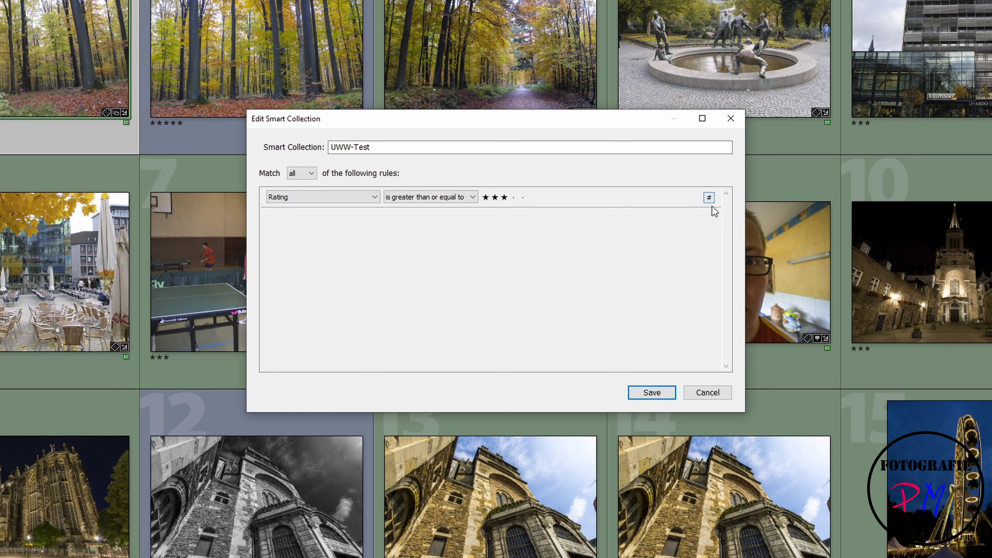
Add a nested any-of group whose Camera rule starts with 'D'
{"action": "left_click", "coordinate": [709, 198], "text": "alt"}
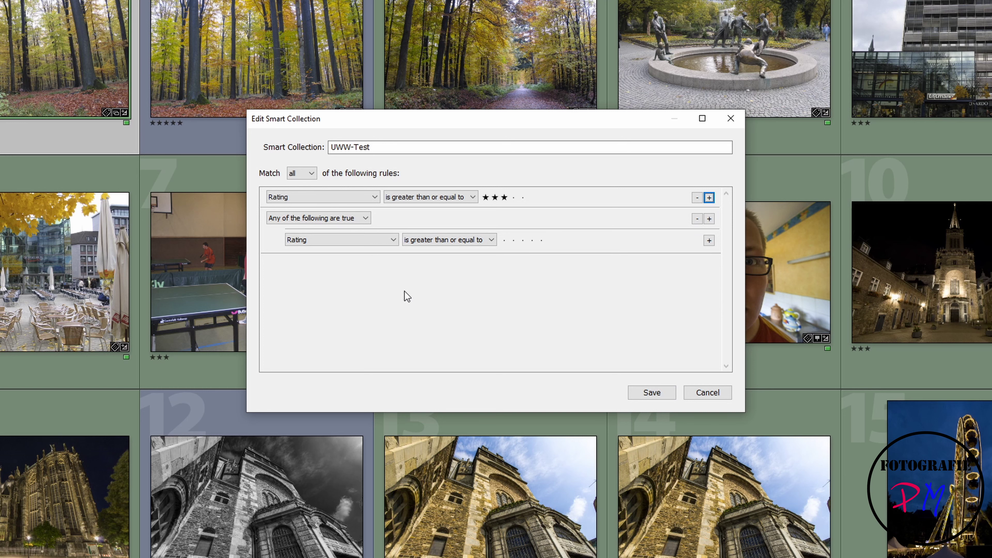
{"action": "left_click", "coordinate": [367, 243]}
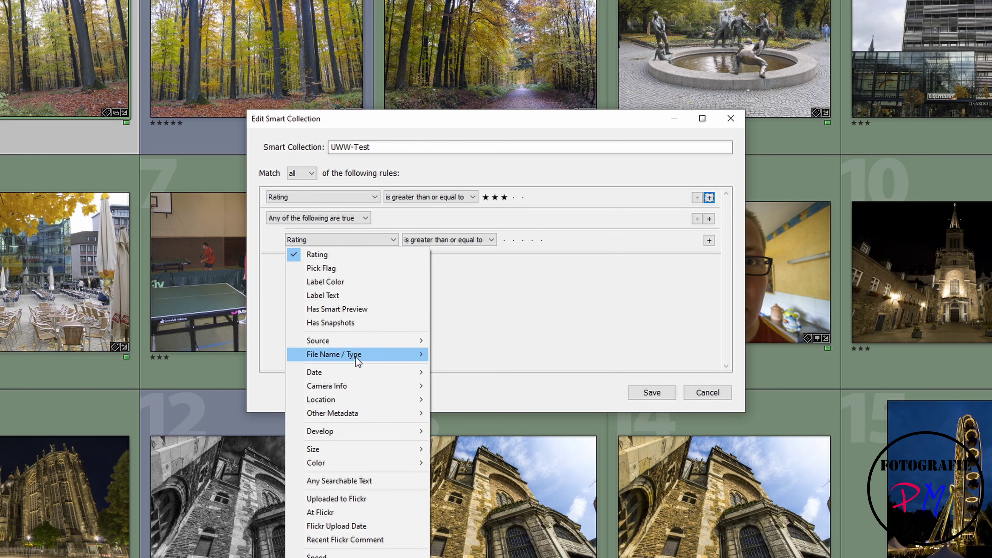
{"action": "mouse_move", "coordinate": [359, 391]}
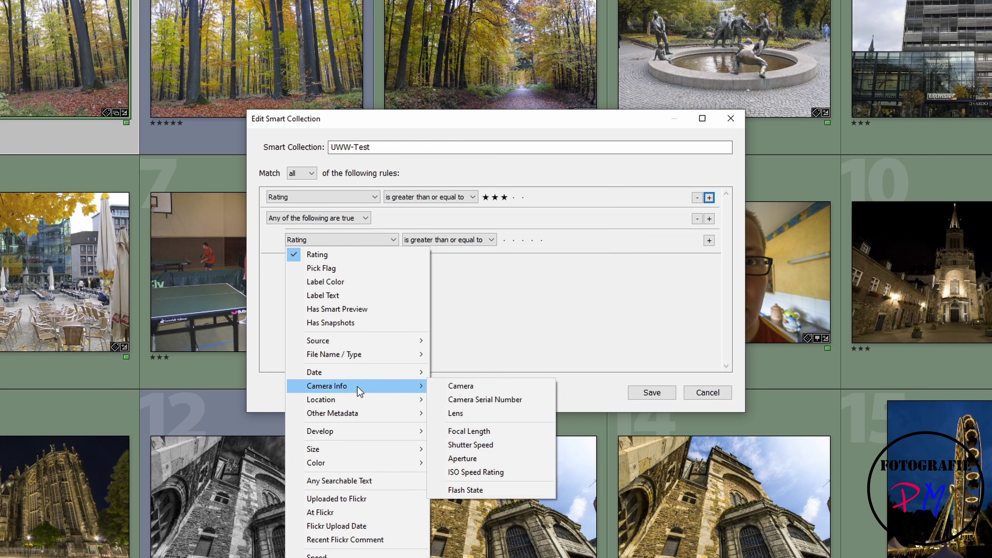
{"action": "left_click", "coordinate": [452, 396]}
{"action": "left_click", "coordinate": [457, 242]}
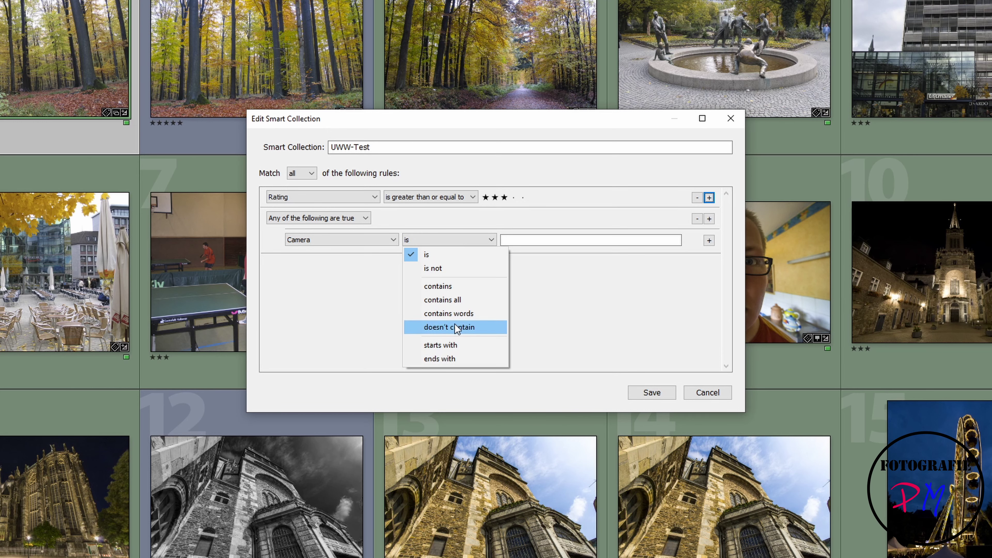
{"action": "left_click", "coordinate": [454, 345]}
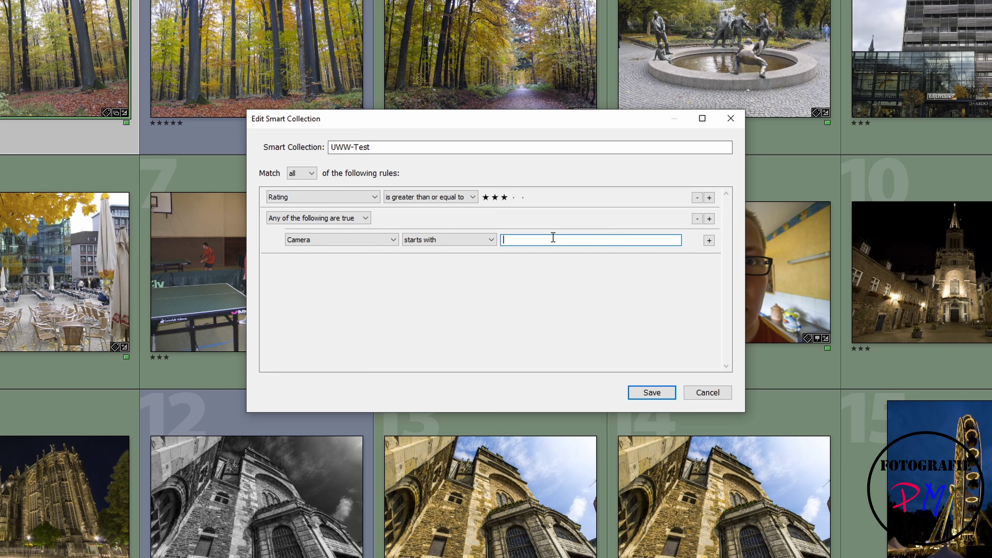
{"action": "type", "text": "D"}
Add a Focal Length 'is less than' 12 rule to the nested group in UWW-Test
{"action": "left_click", "coordinate": [709, 245]}
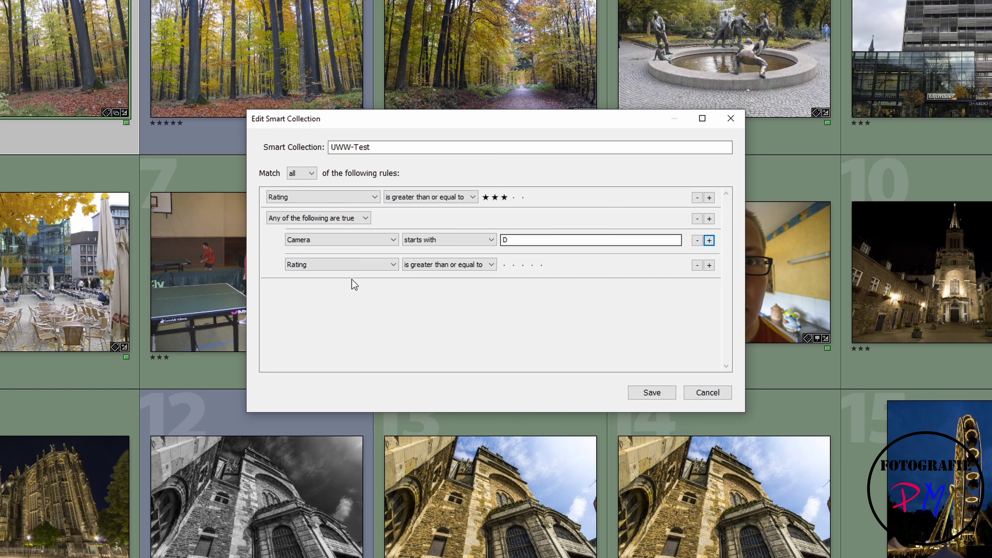
{"action": "left_click", "coordinate": [342, 267]}
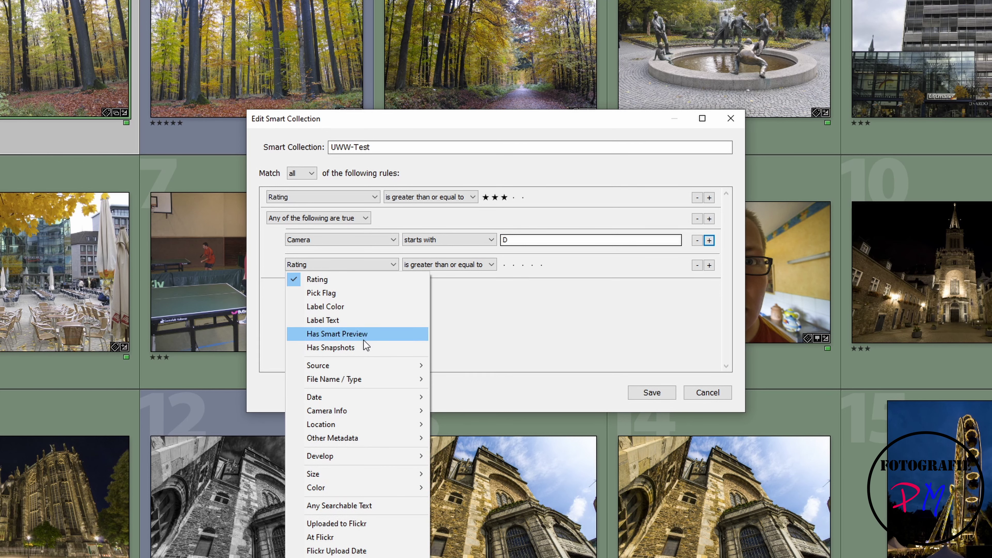
{"action": "mouse_move", "coordinate": [379, 411]}
{"action": "left_click", "coordinate": [469, 456]}
{"action": "left_click", "coordinate": [454, 266]}
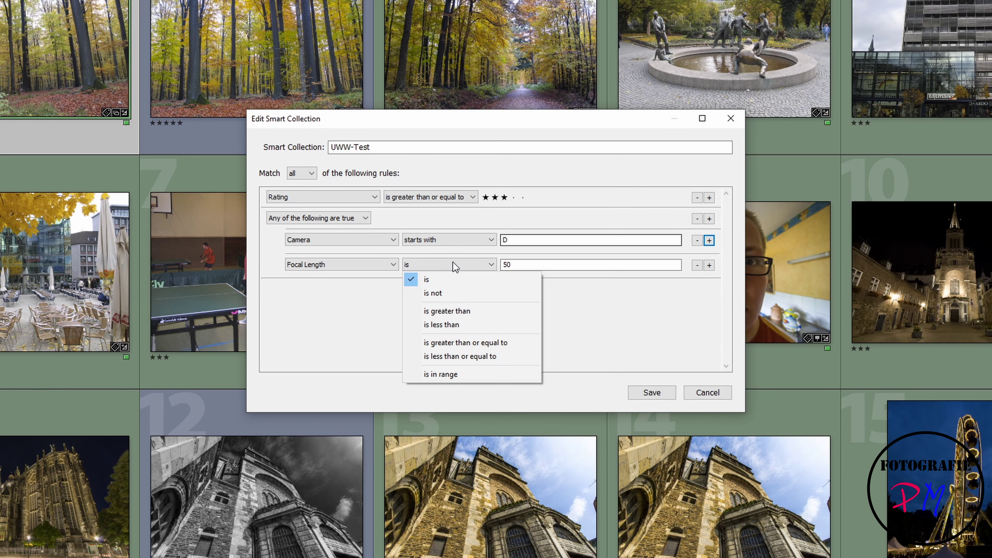
{"action": "left_click", "coordinate": [449, 324]}
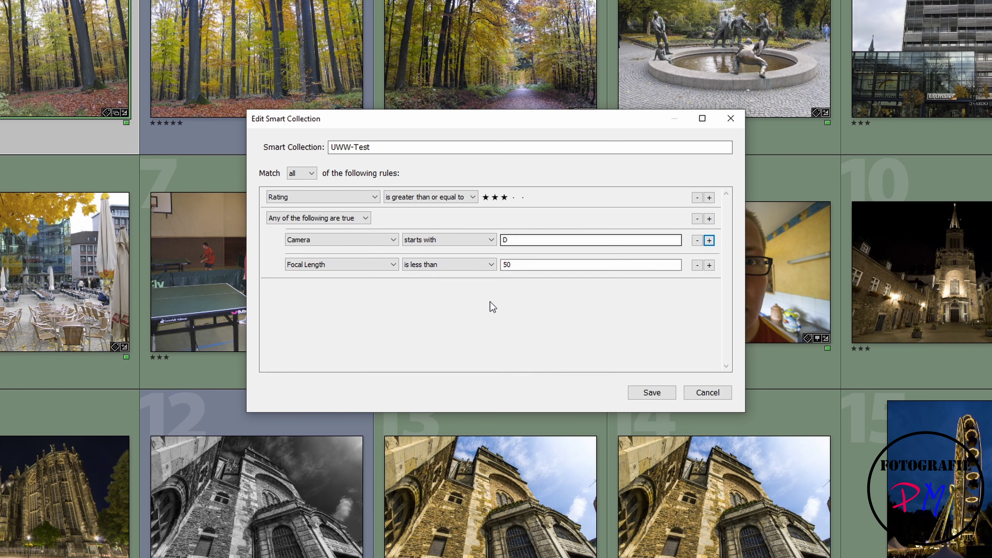
{"action": "double_click", "coordinate": [514, 268]}
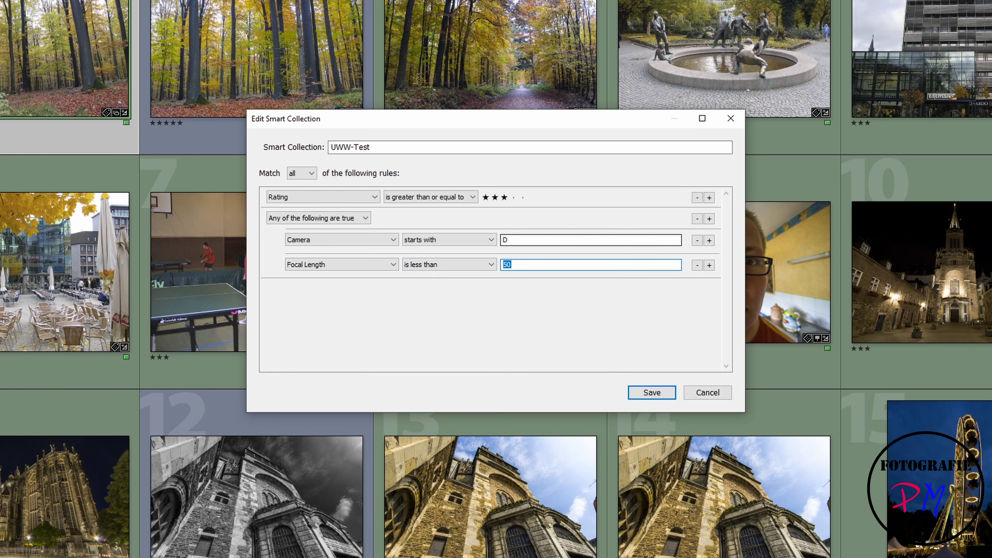
{"action": "type", "text": "12"}
{"action": "left_click", "coordinate": [523, 304]}
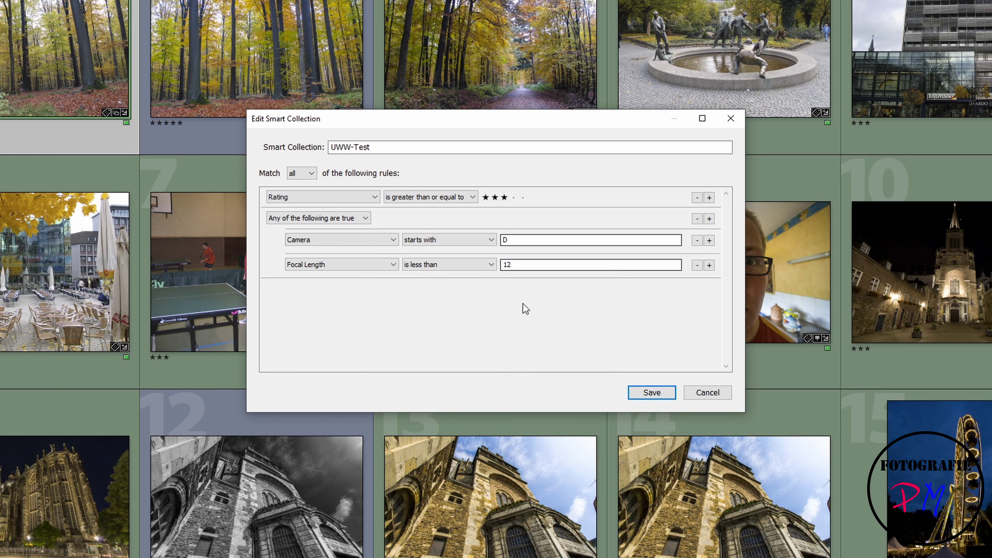
Set the nested group to 'All of the following are true' and remove the Rating rule
{"action": "left_click", "coordinate": [311, 217]}
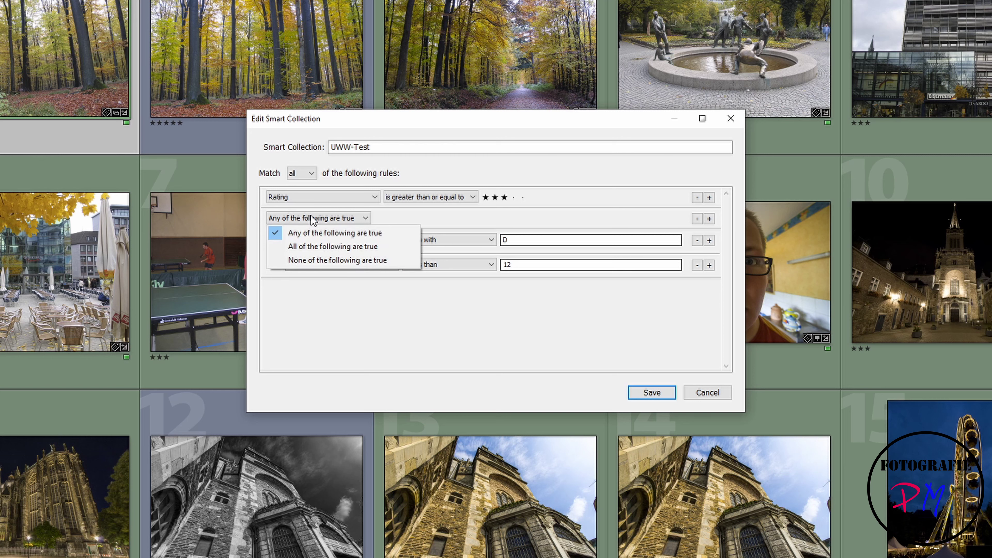
{"action": "left_click", "coordinate": [315, 247]}
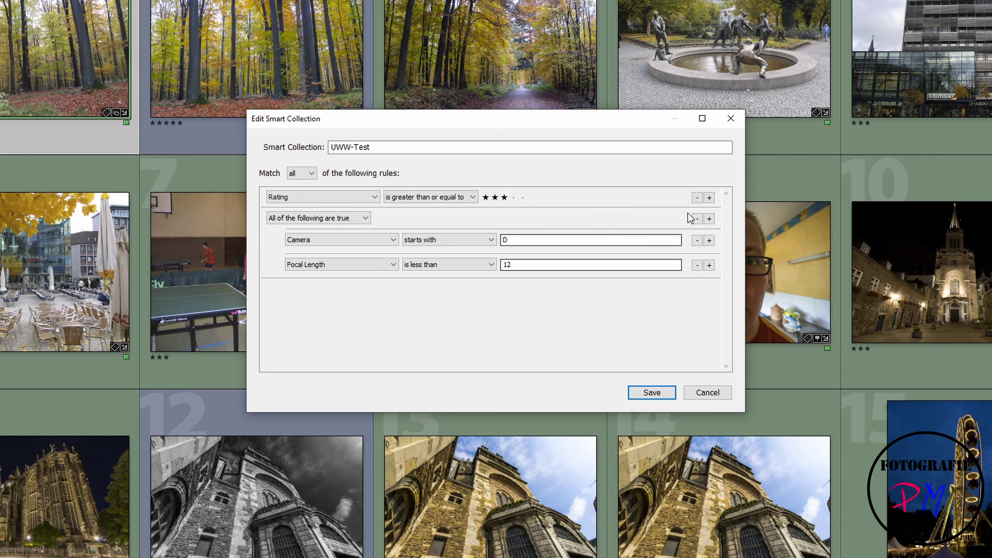
{"action": "left_click", "coordinate": [697, 197]}
Save the UWW-Test smart collection and open a photo enlarged in Loupe view
{"action": "left_click", "coordinate": [651, 393]}
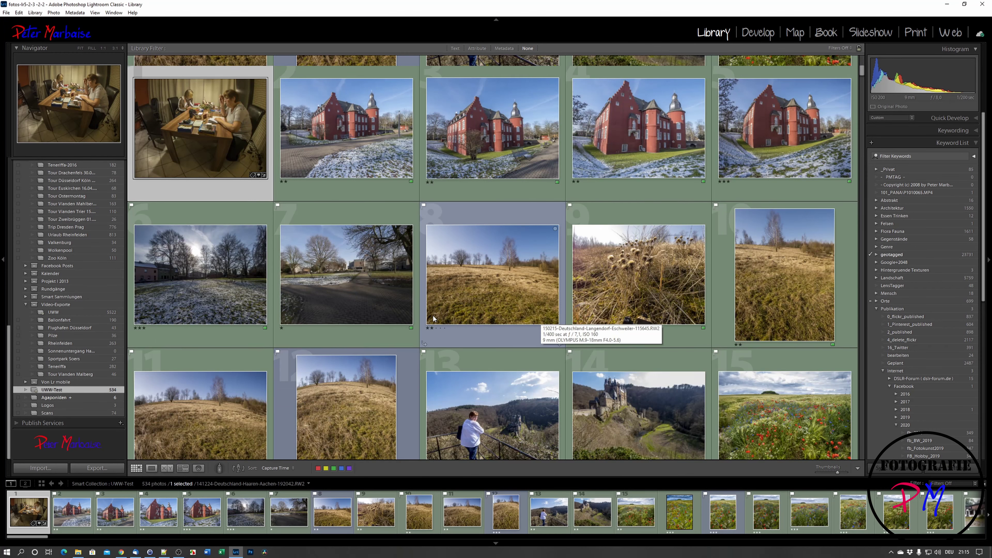
{"action": "scroll", "coordinate": [570, 346], "scroll_direction": "down", "scroll_amount": 5}
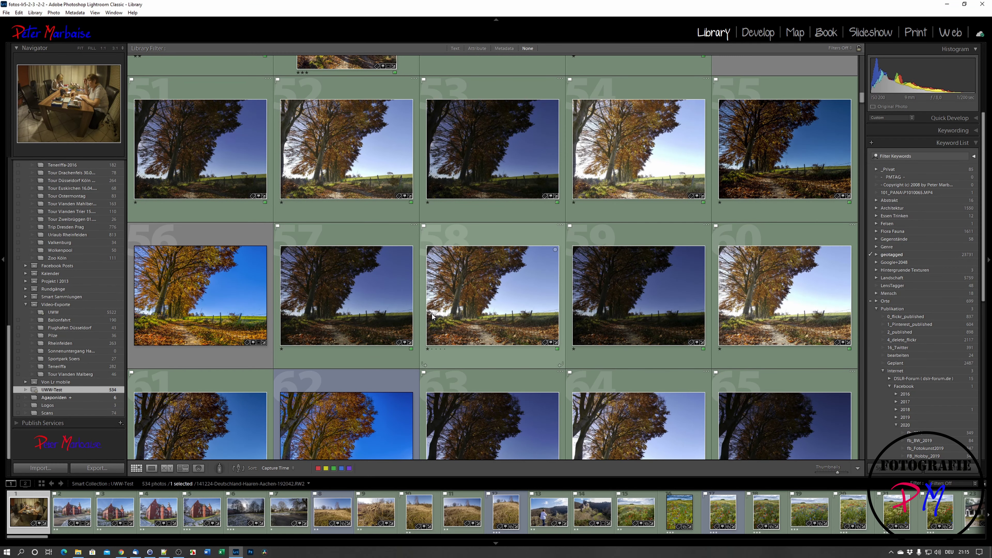
{"action": "double_click", "coordinate": [368, 174]}
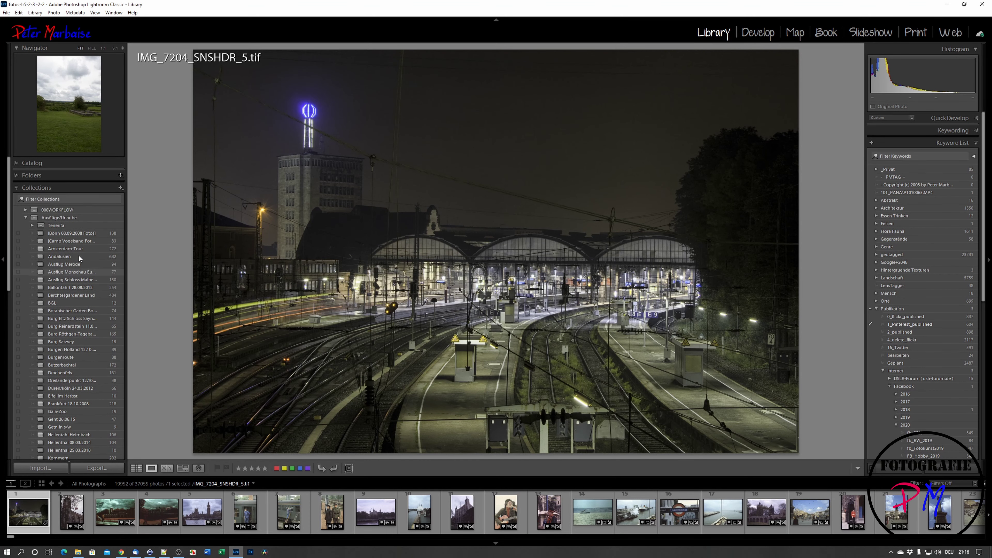
Filter the collections for 'uww' and show the UWW smart collection as a thumbnail grid
{"action": "left_click", "coordinate": [64, 199]}
{"action": "type", "text": "uww"}
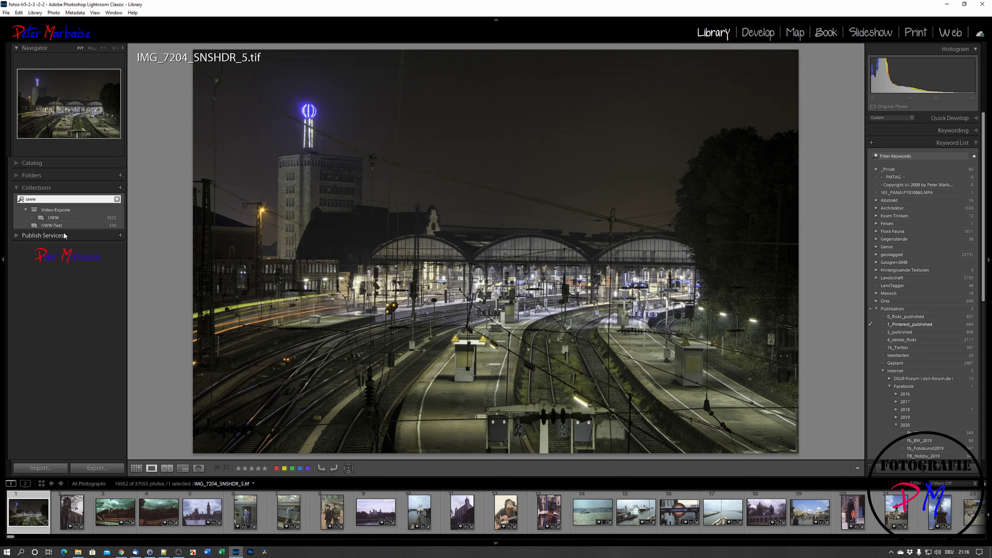
{"action": "left_click", "coordinate": [54, 217]}
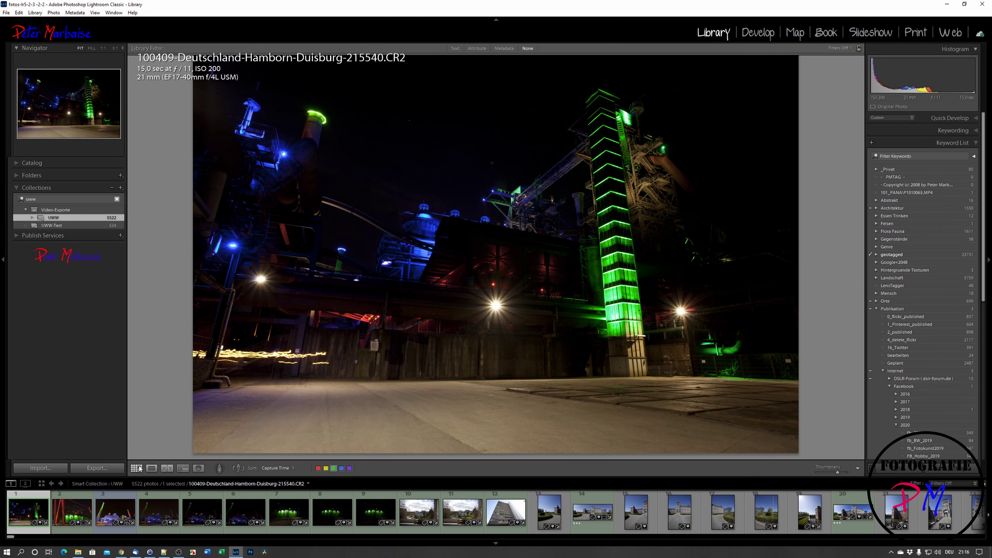
{"action": "left_click", "coordinate": [140, 469]}
Edit UWW's Canon EOS 5D rule to focal length 'is greater than' 50 and save it
{"action": "right_click", "coordinate": [61, 218]}
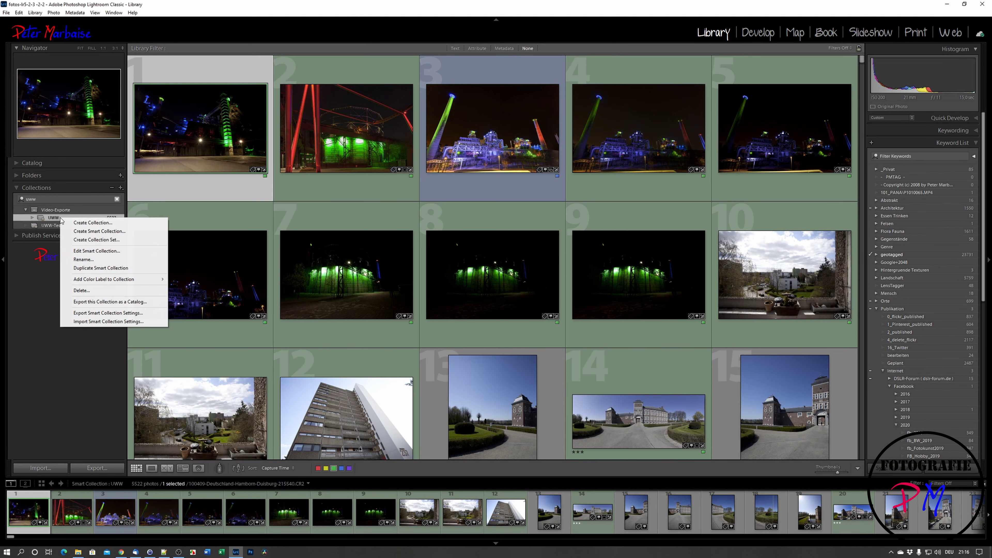
{"action": "left_click", "coordinate": [97, 251]}
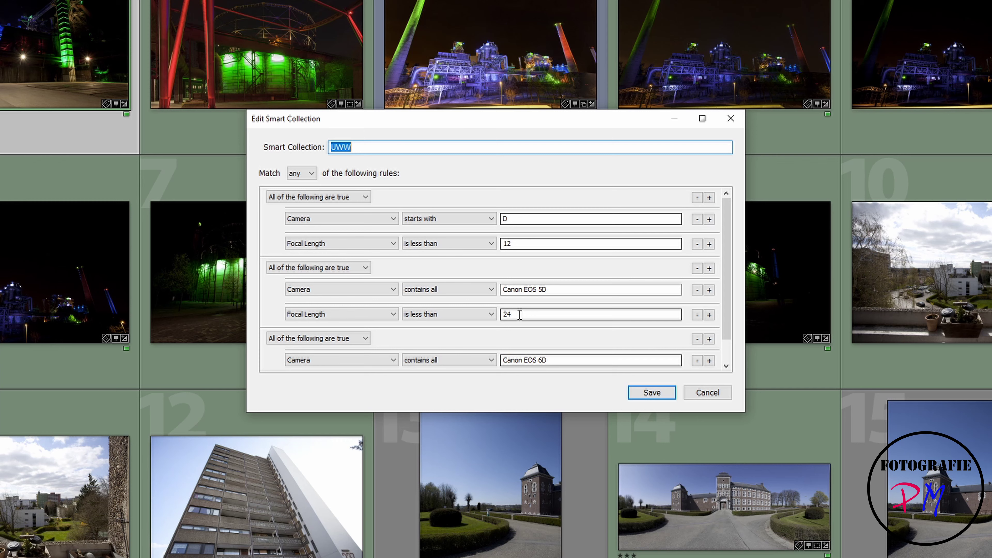
{"action": "scroll", "coordinate": [519, 315], "scroll_direction": "down", "scroll_amount": 1}
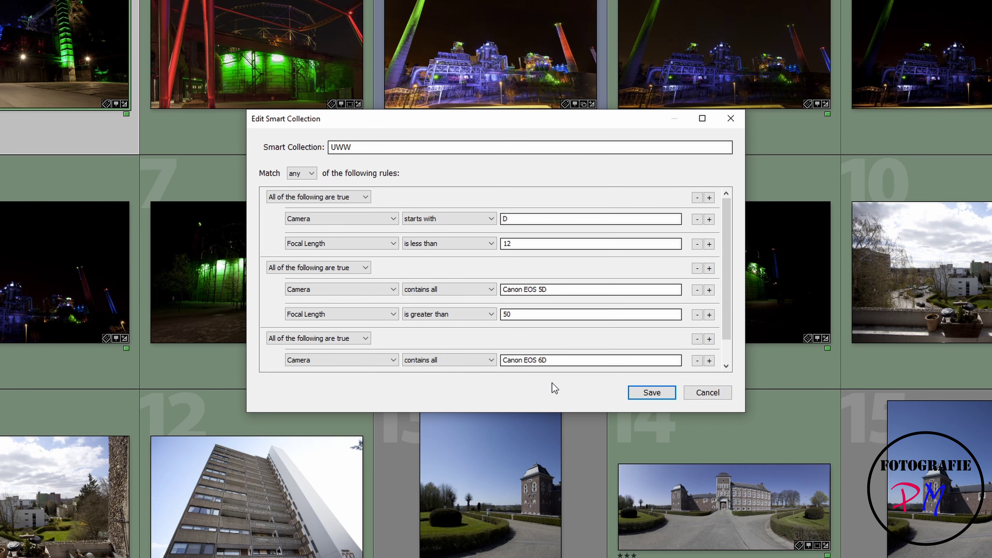
{"action": "left_click", "coordinate": [650, 394]}
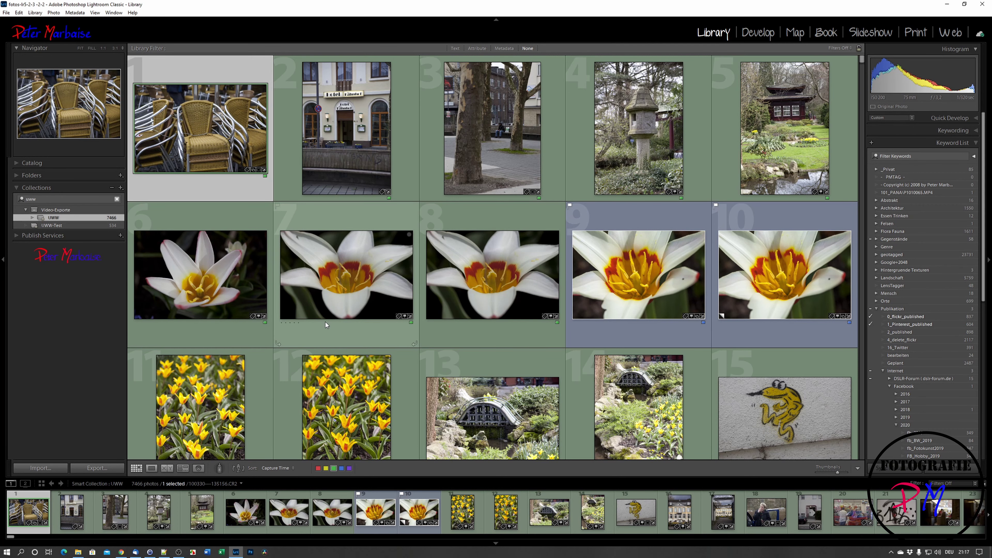
Switch to All Photographs, then return to the UWW smart collection
{"action": "left_click", "coordinate": [117, 483]}
{"action": "left_click", "coordinate": [174, 279]}
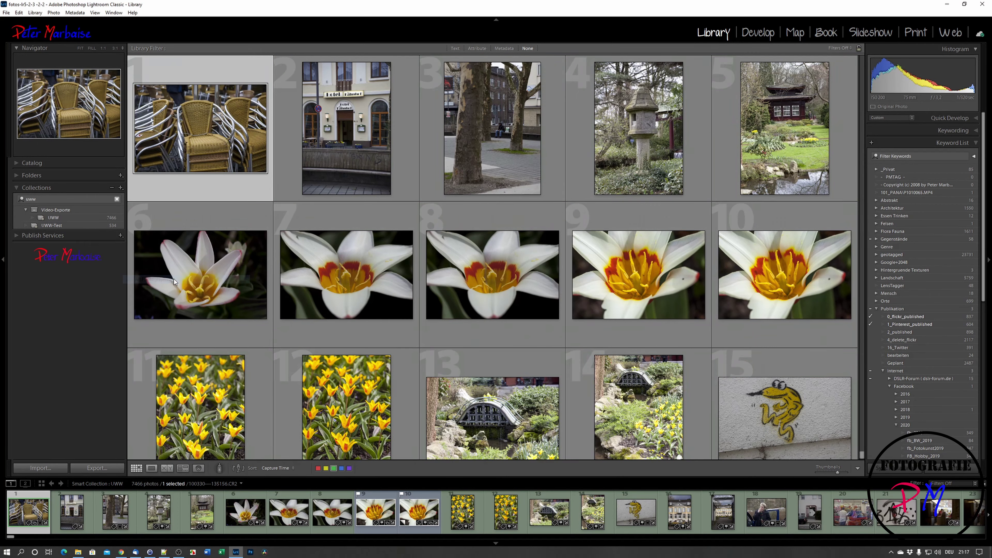
{"action": "left_click", "coordinate": [55, 217]}
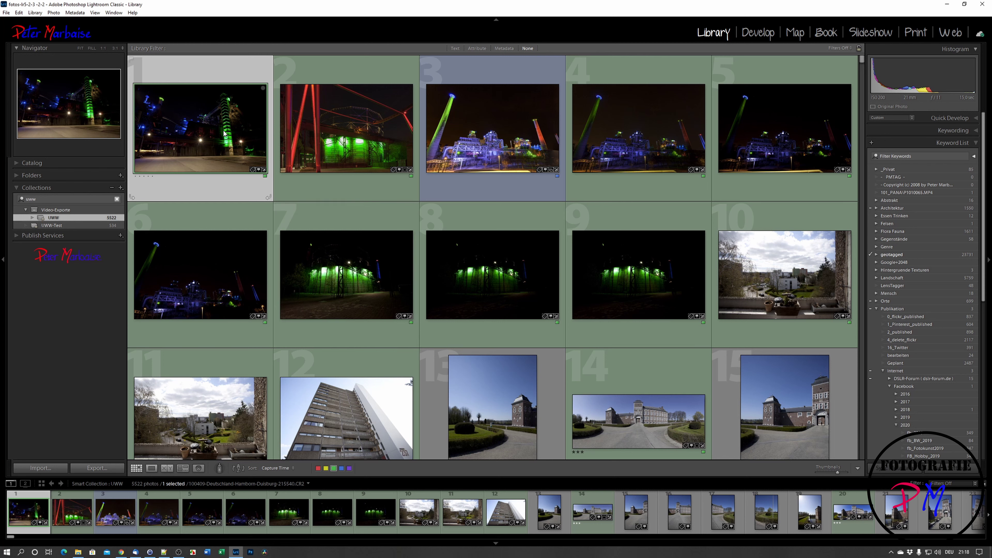
Scroll the UWW grid and inspect photos 5517 and 5478 from the park series
{"action": "mouse_move", "coordinate": [223, 133]}
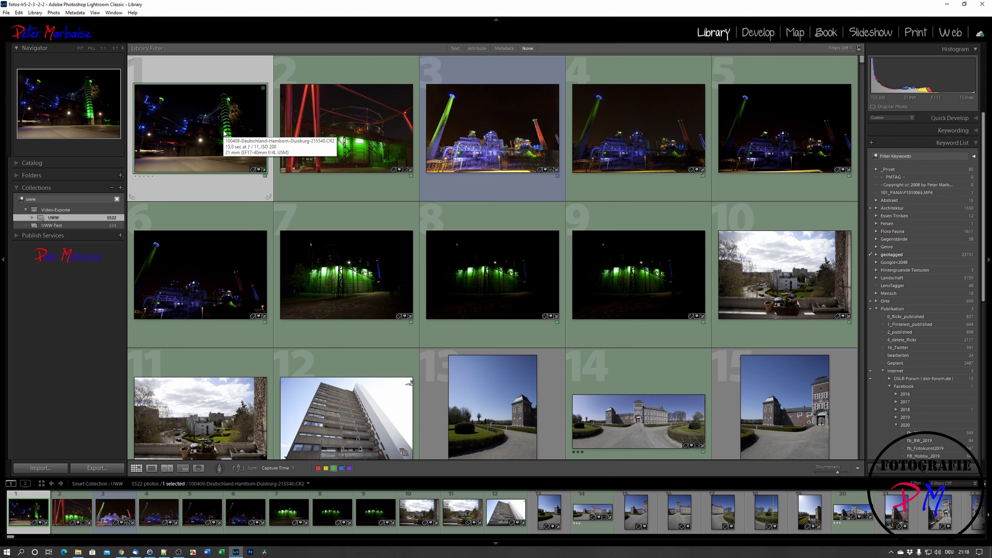
{"action": "scroll", "coordinate": [301, 232], "scroll_direction": "down", "scroll_amount": 10}
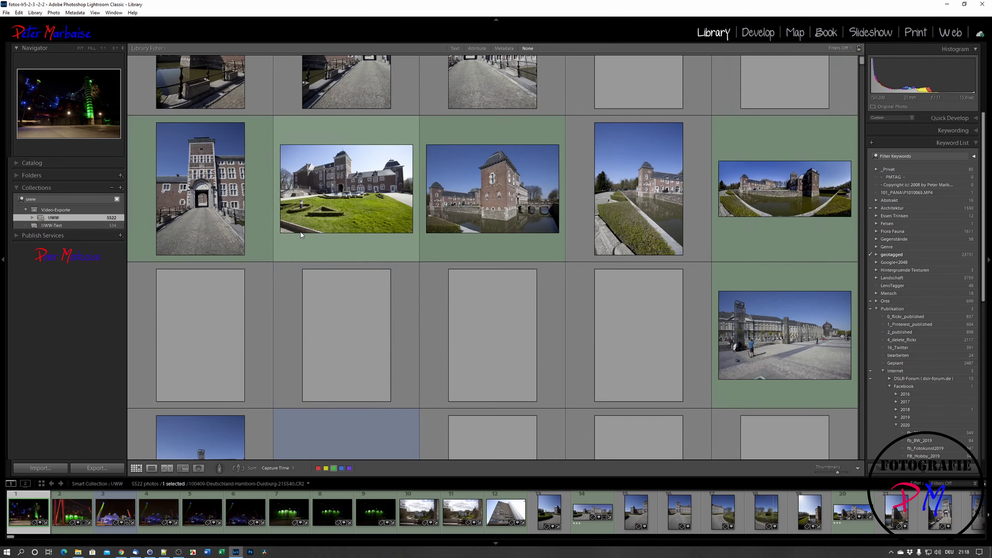
{"action": "scroll", "coordinate": [302, 240], "scroll_direction": "down", "scroll_amount": 10}
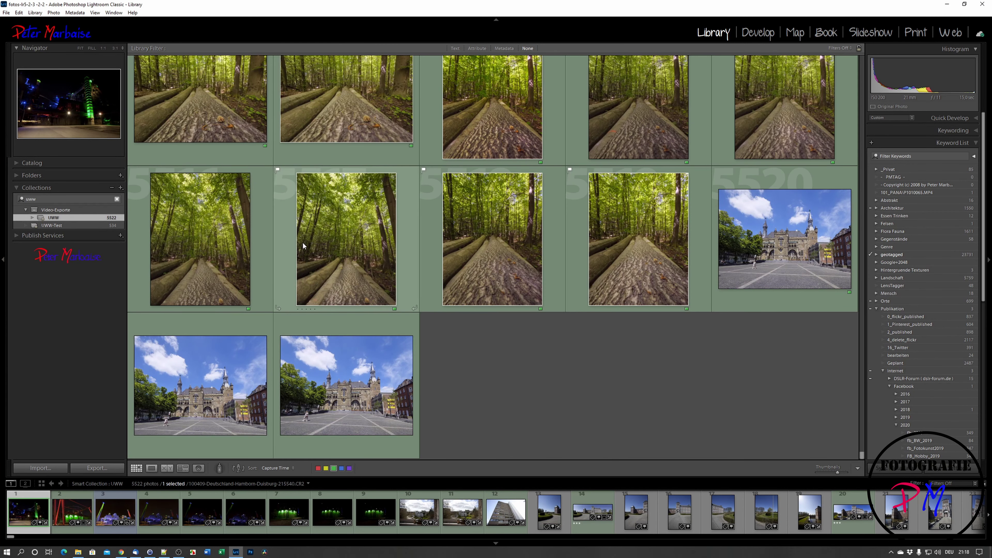
{"action": "left_click", "coordinate": [348, 266]}
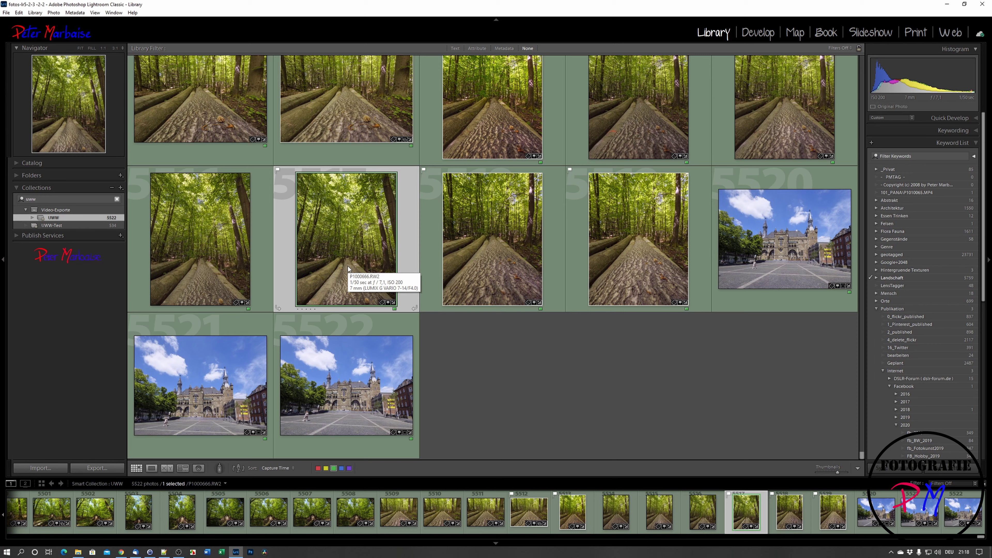
{"action": "scroll", "coordinate": [348, 268], "scroll_direction": "up", "scroll_amount": 15}
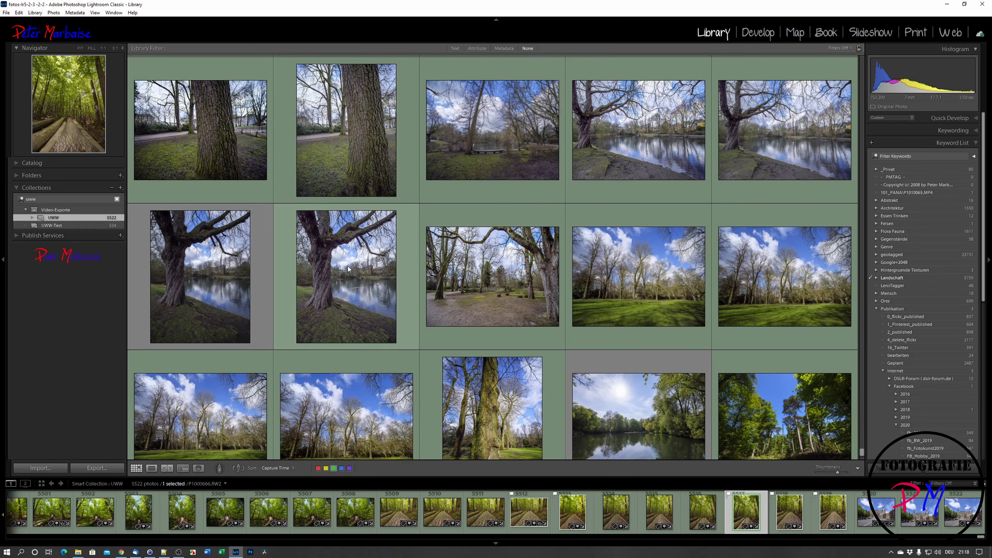
{"action": "left_click", "coordinate": [477, 297]}
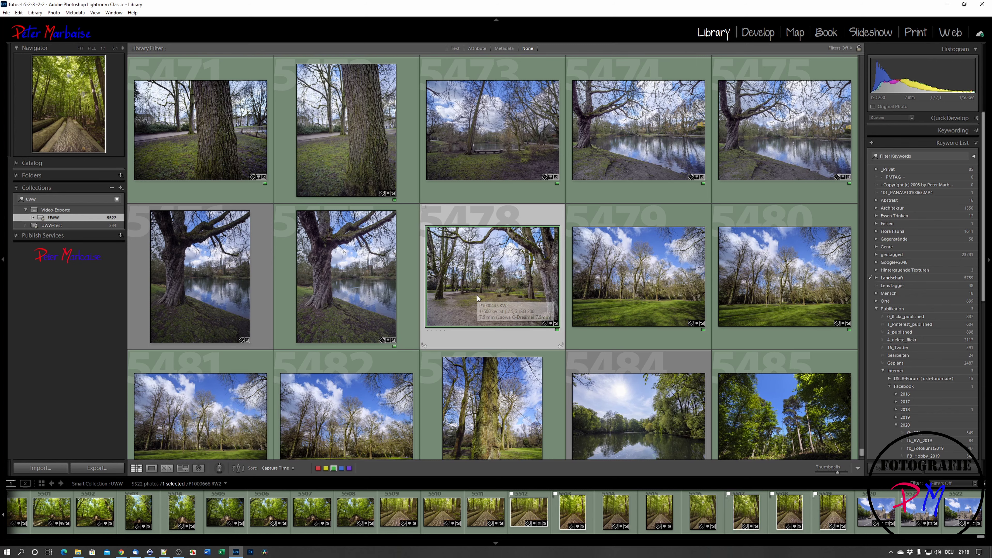